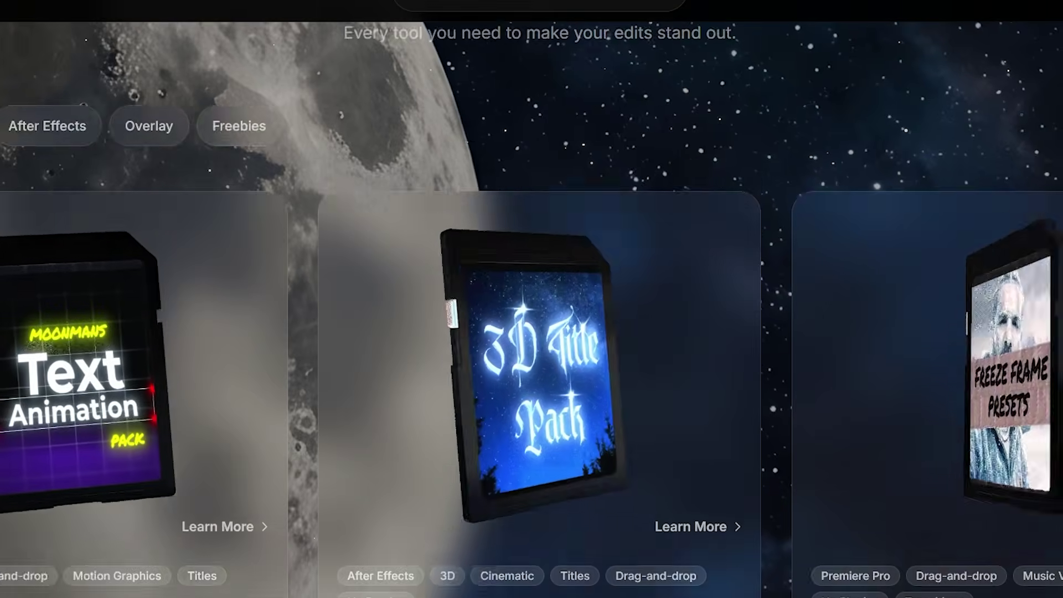
{"action": "scroll", "coordinate": [532, 299], "scroll_direction": "down", "scroll_amount": 15}
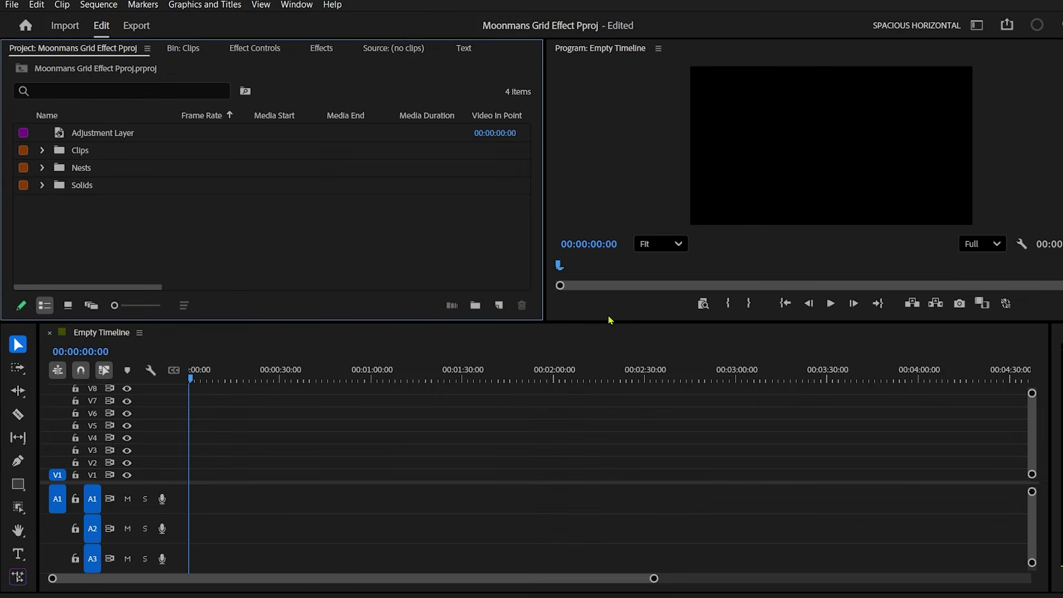
Step: Expand the Clips bin and colour-label its clips: 2.mp4 Brown, 3.mp4 Yellow and 4.mp4 Rose
{"action": "left_click", "coordinate": [42, 150]}
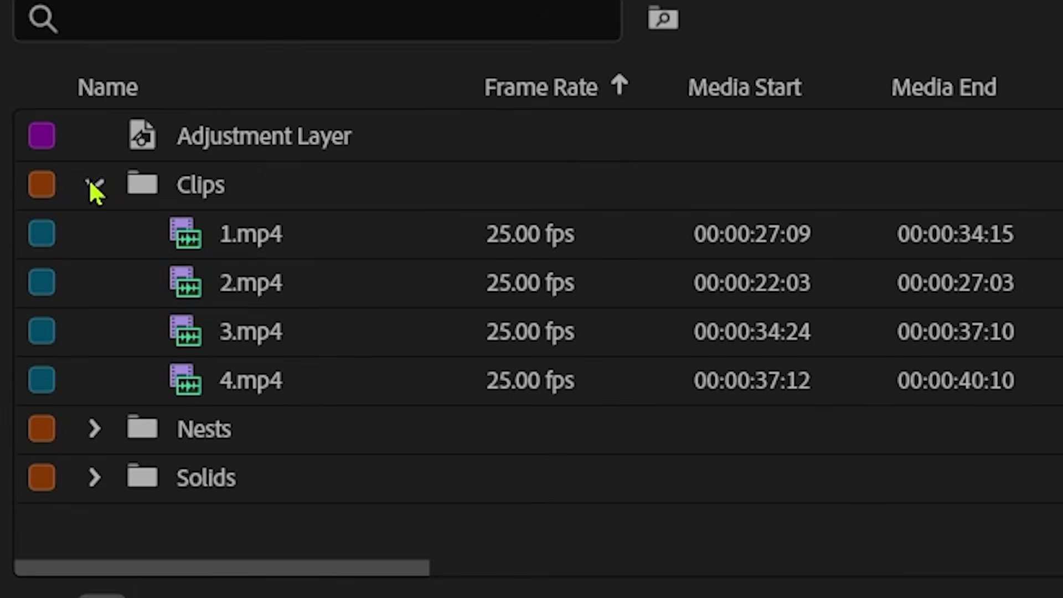
{"action": "right_click", "coordinate": [359, 286]}
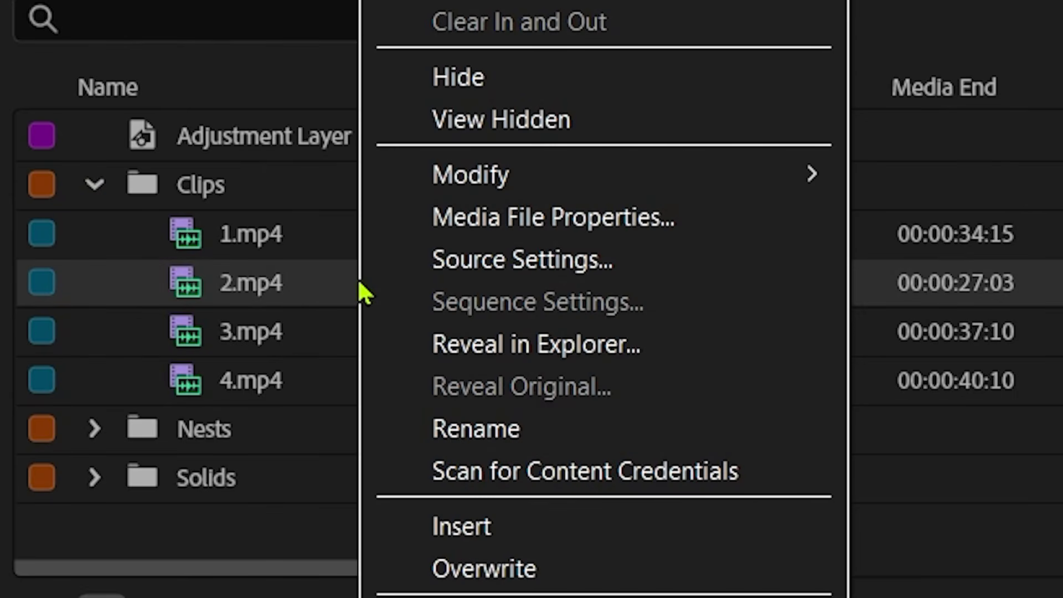
{"action": "mouse_move", "coordinate": [482, 463]}
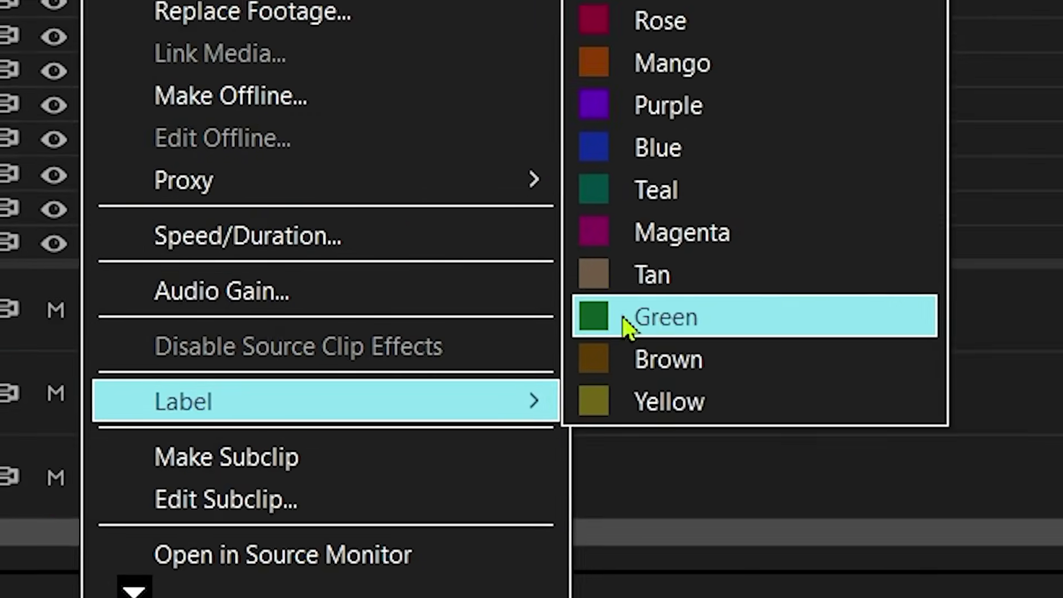
{"action": "left_click", "coordinate": [645, 360]}
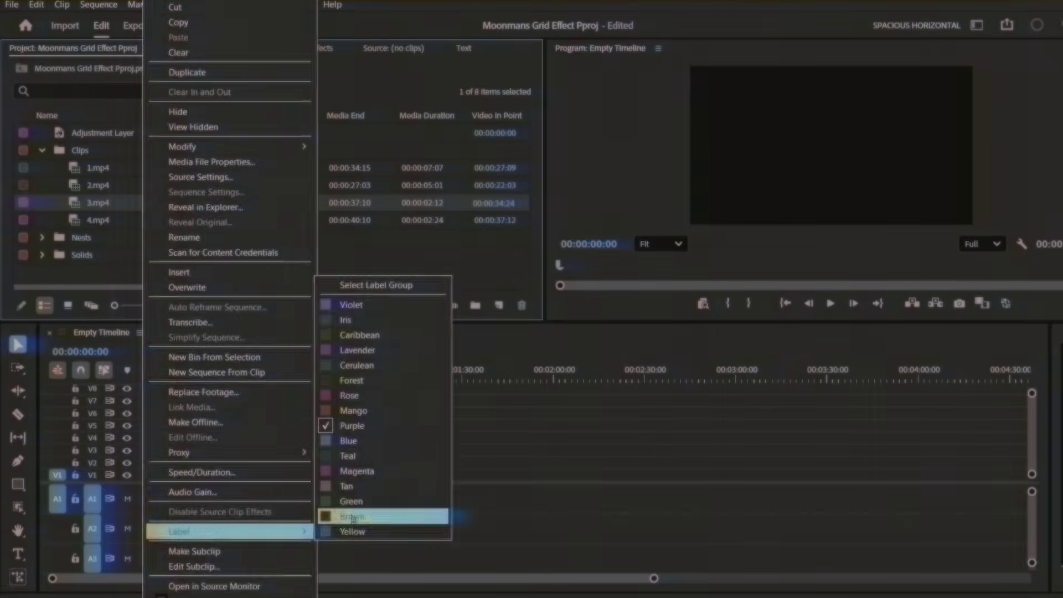
{"action": "left_click", "coordinate": [378, 516]}
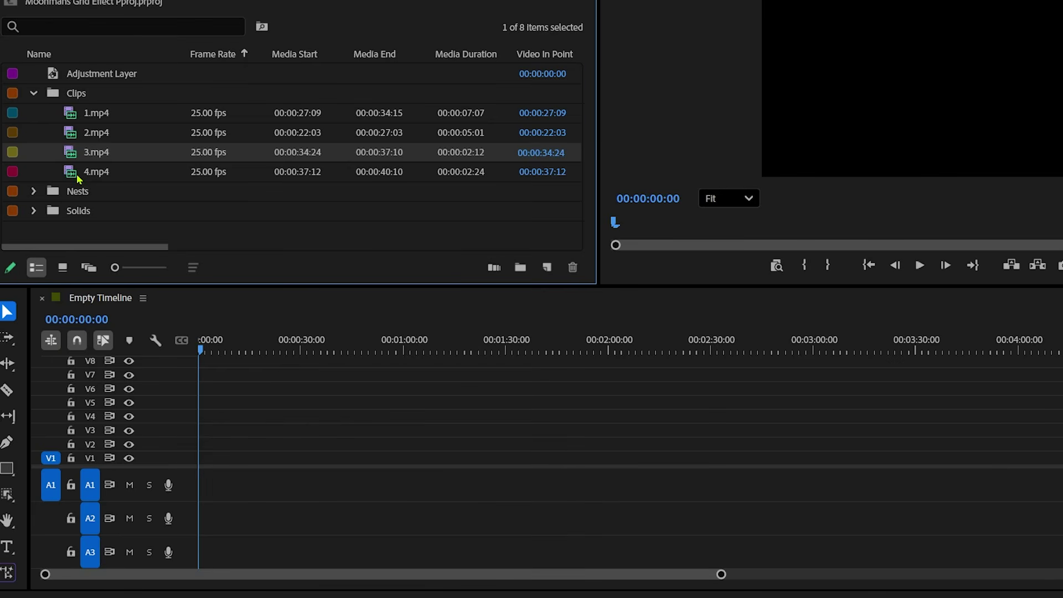
Step: Place 1.mp4 at the start of video track V1 in the Empty Timeline sequence
{"action": "left_click_drag", "start_coordinate": [101, 115], "coordinate": [199, 458]}
{"action": "left_click_drag", "start_coordinate": [721, 574], "coordinate": [138, 574]}
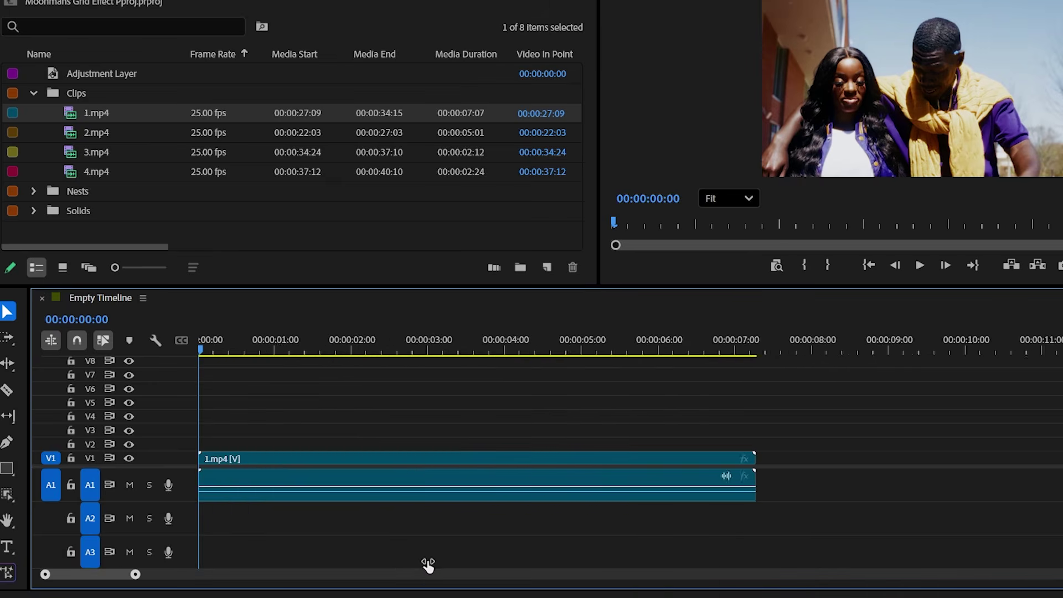
{"action": "right_click", "coordinate": [188, 221]}
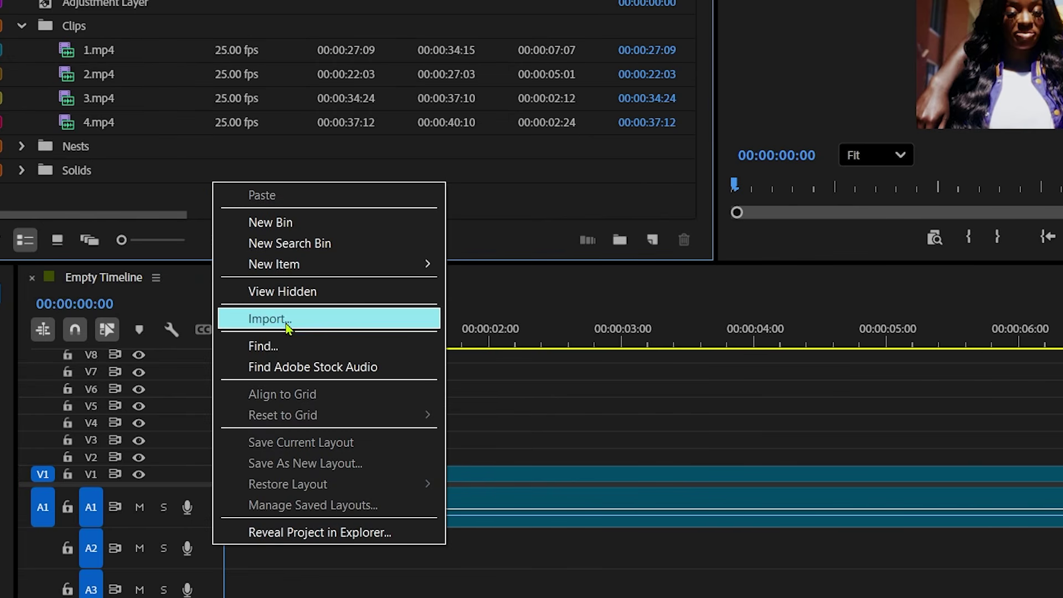
{"action": "mouse_move", "coordinate": [285, 264]}
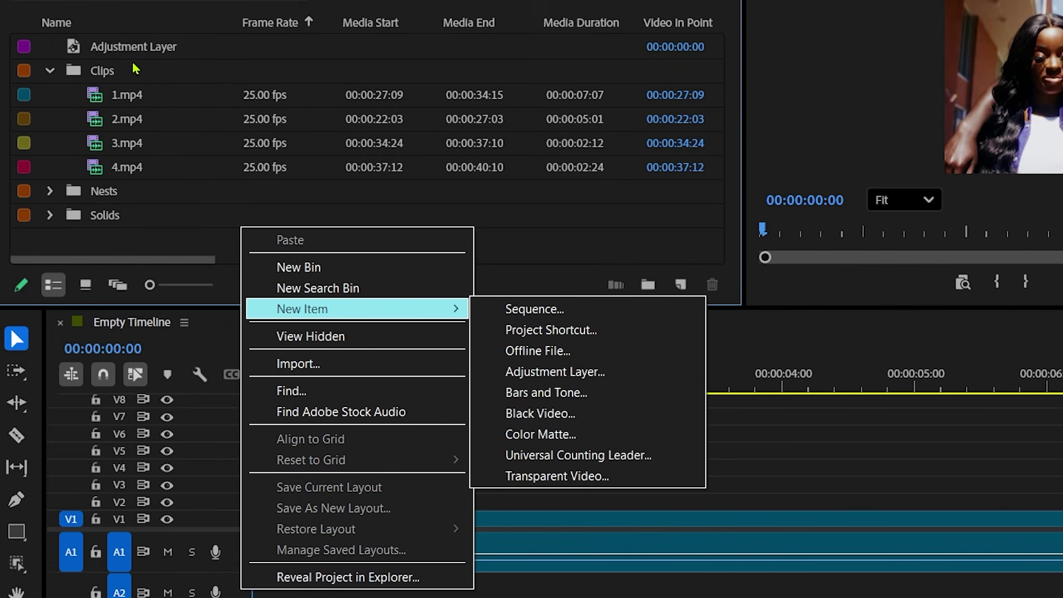
{"action": "left_click", "coordinate": [111, 5]}
Step: Place the Adjustment Layer on V2 above 1.mp4 and make both end at about 4 seconds
{"action": "left_click_drag", "start_coordinate": [190, 140], "coordinate": [233, 506]}
{"action": "left_click_drag", "start_coordinate": [525, 499], "coordinate": [536, 498]}
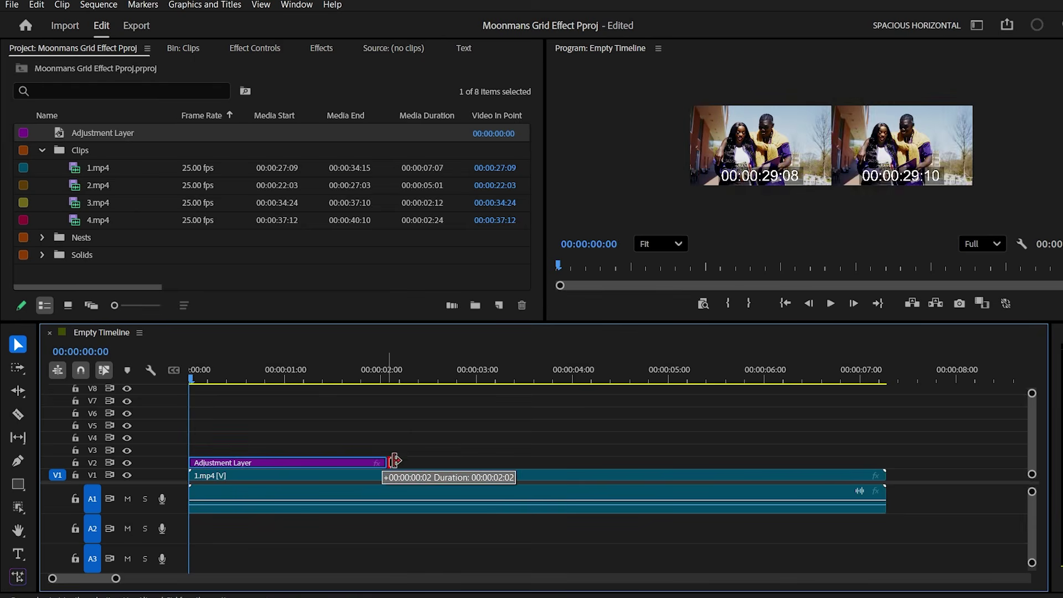
{"action": "left_click_drag", "start_coordinate": [394, 460], "coordinate": [568, 461]}
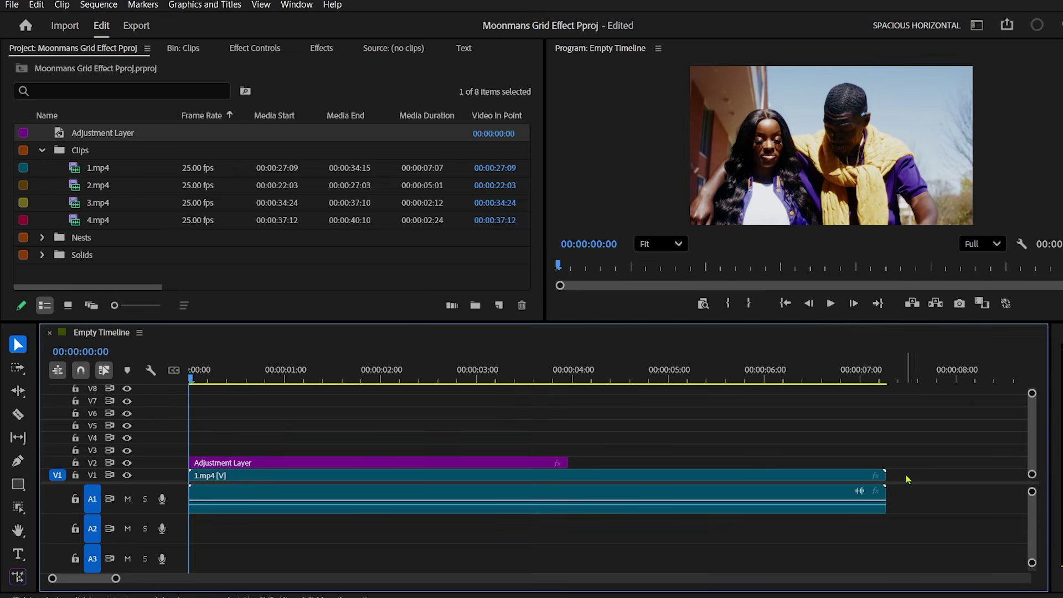
{"action": "left_click_drag", "start_coordinate": [887, 477], "coordinate": [580, 471]}
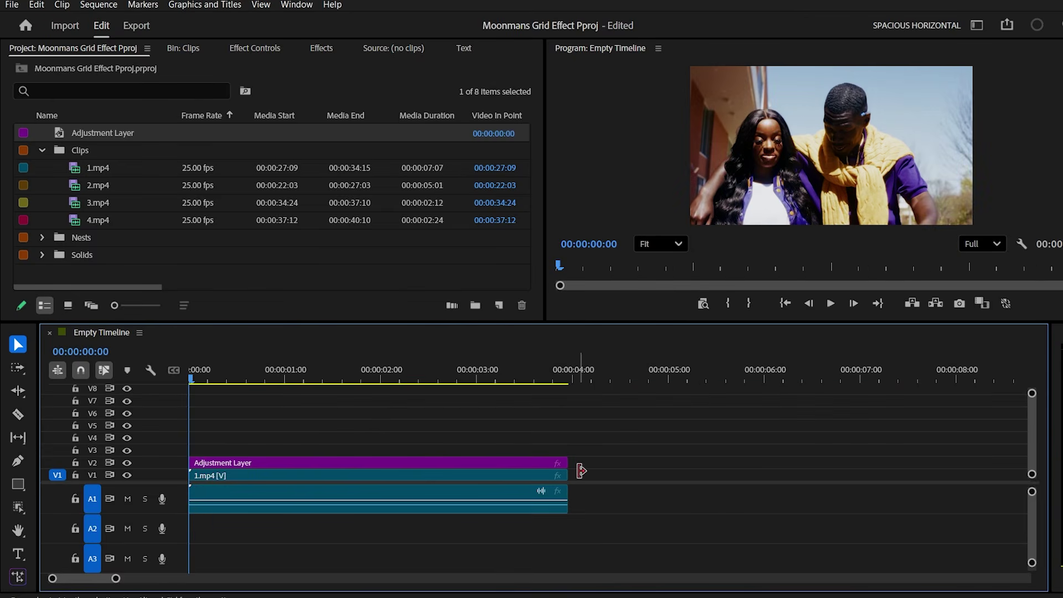
Step: Show the effect settings of the adjustment layer on V2
{"action": "left_click", "coordinate": [285, 463]}
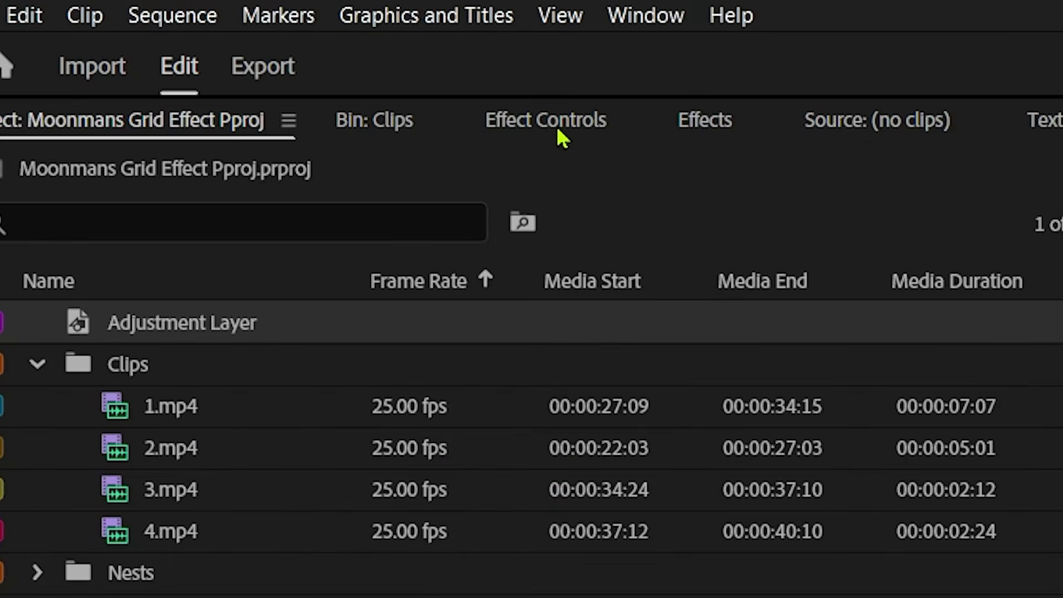
{"action": "left_click", "coordinate": [558, 135]}
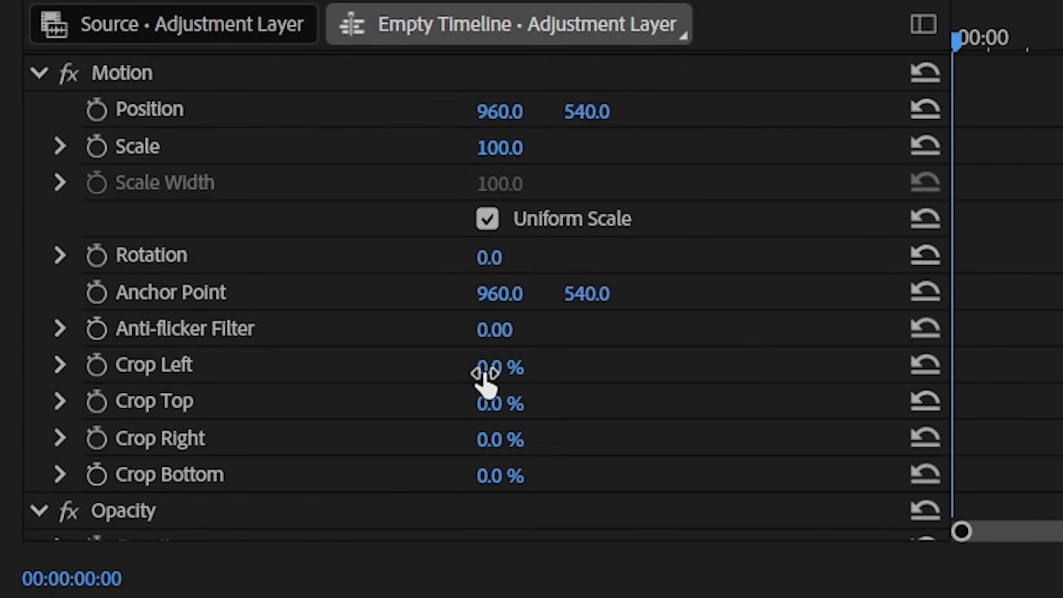
Step: Search the effects library for "crop" and look through the matching effects
{"action": "left_click", "coordinate": [783, 42]}
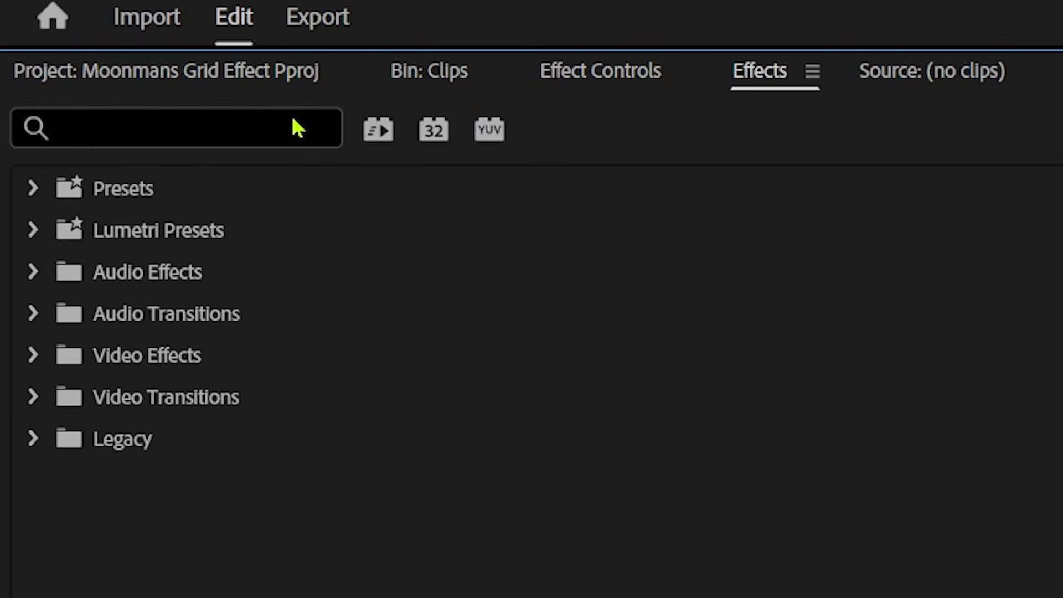
{"action": "left_click", "coordinate": [272, 130]}
{"action": "type", "text": "cr"}
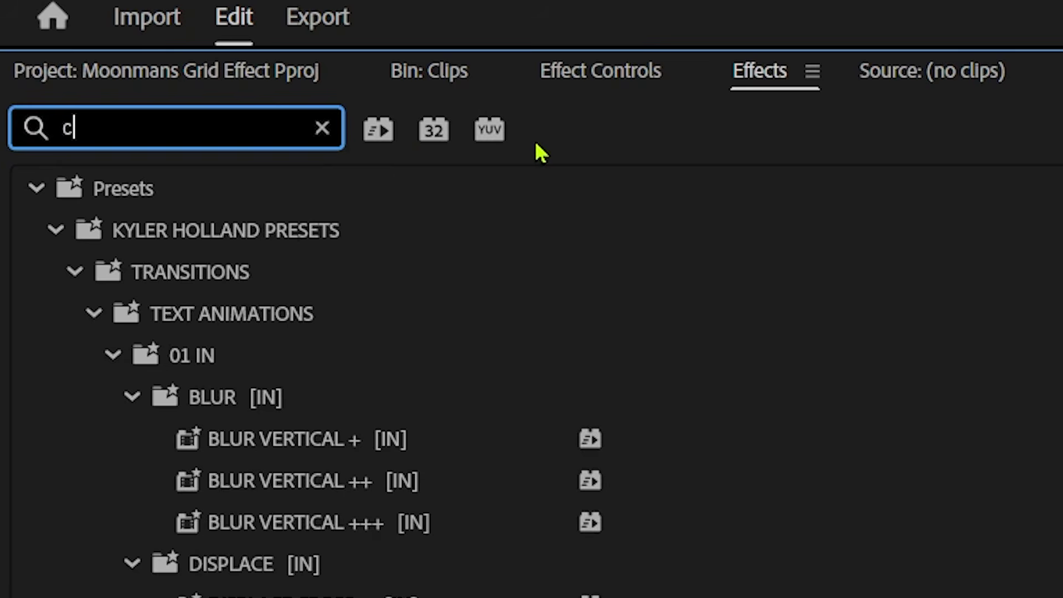
{"action": "type", "text": "op"}
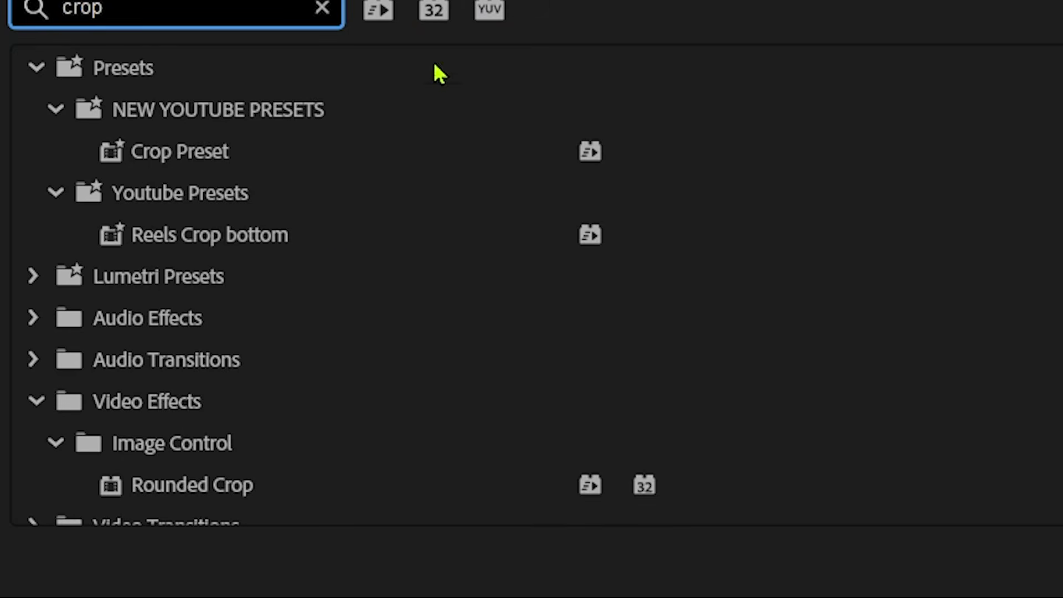
{"action": "scroll", "coordinate": [333, 241], "scroll_direction": "down", "scroll_amount": 3}
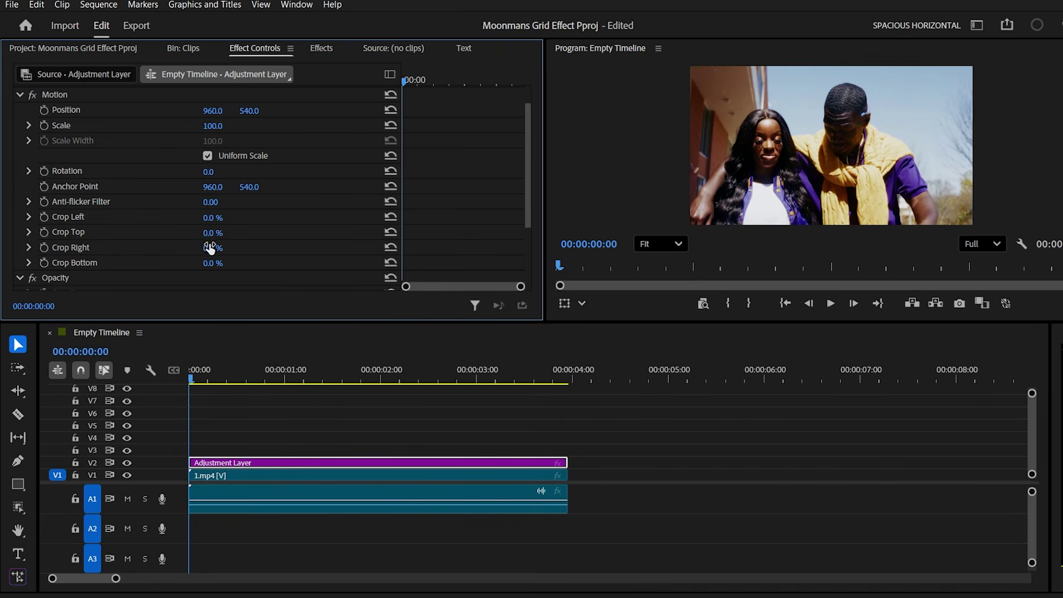
Step: Set the adjustment layer's Crop Right and Crop Bottom to 67.5 %
{"action": "left_click", "coordinate": [221, 247]}
{"action": "type", "text": "67"}
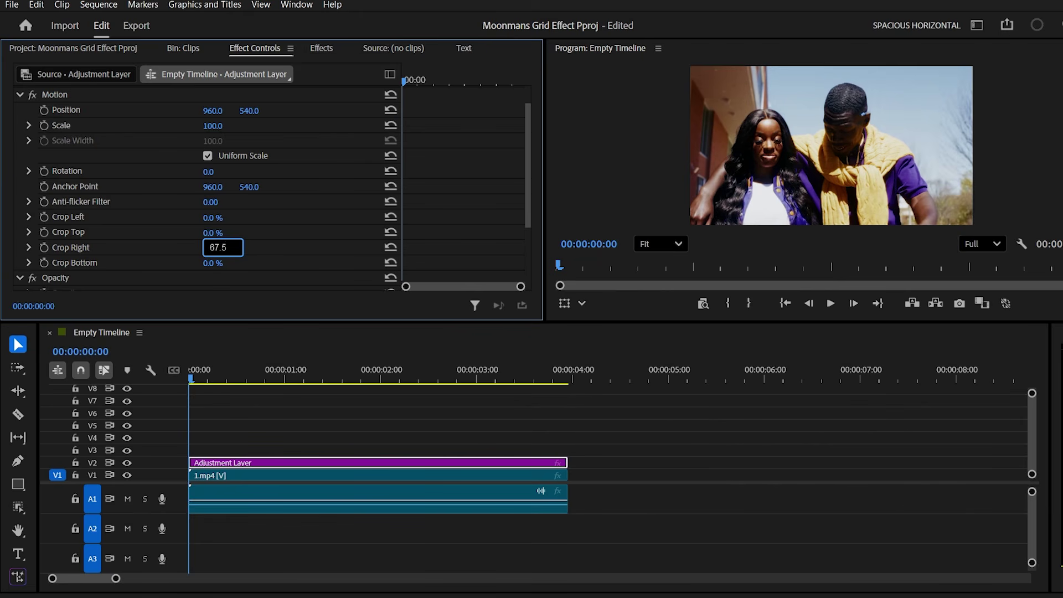
{"action": "type", "text": ".5"}
{"action": "key", "text": "Return"}
{"action": "left_click", "coordinate": [220, 263]}
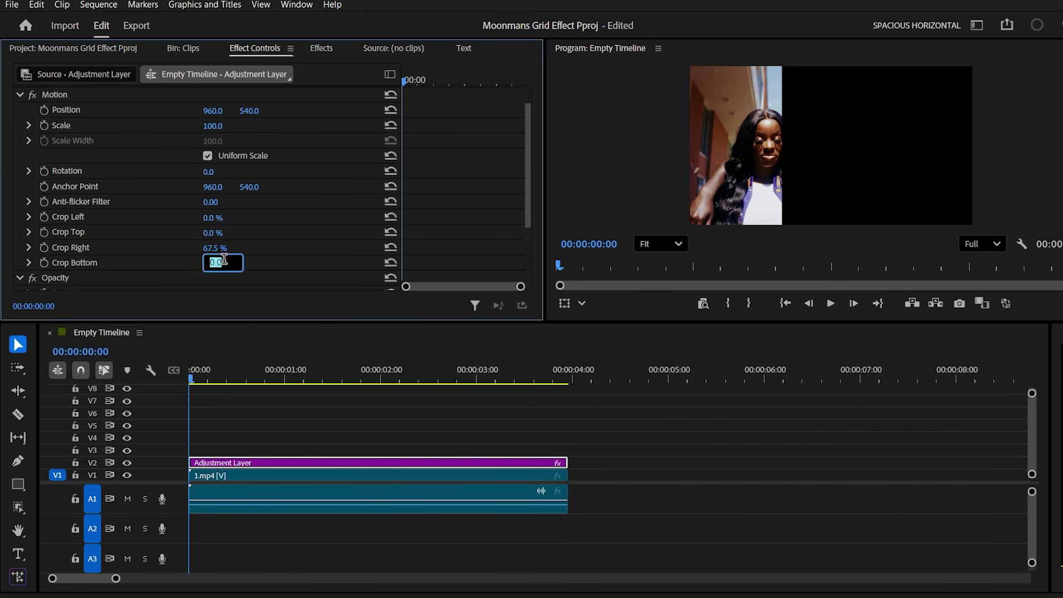
{"action": "type", "text": "67.5"}
{"action": "key", "text": "Return"}
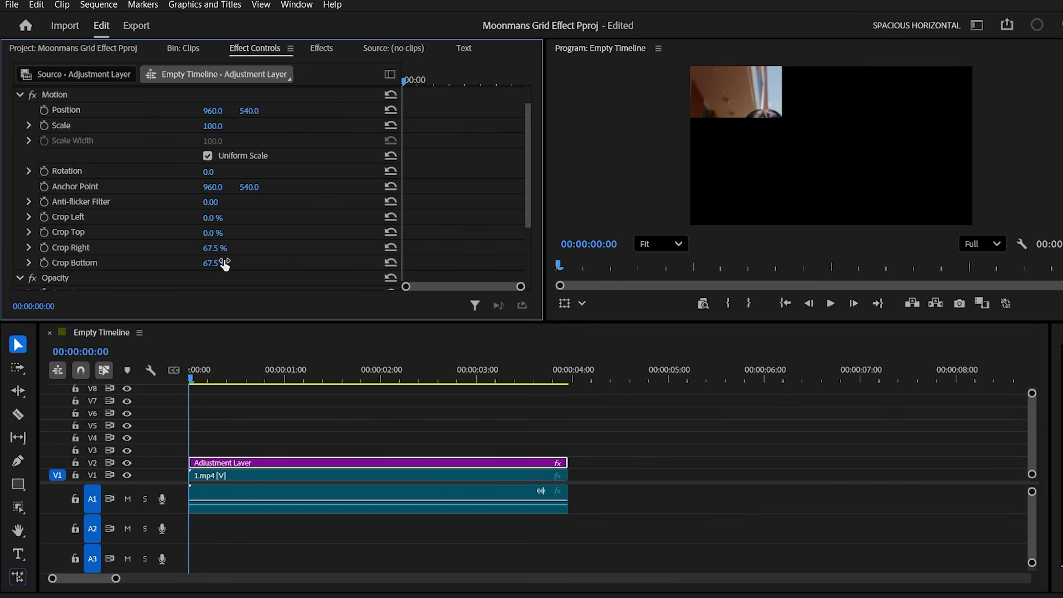
Step: Duplicate 1.mp4 and its adjustment layer onto V3 and V4, and nest the original V1–V2 pair under the default name
{"action": "left_click_drag", "start_coordinate": [281, 426], "coordinate": [286, 512]}
{"action": "left_click_drag", "start_coordinate": [280, 475], "coordinate": [275, 441]}
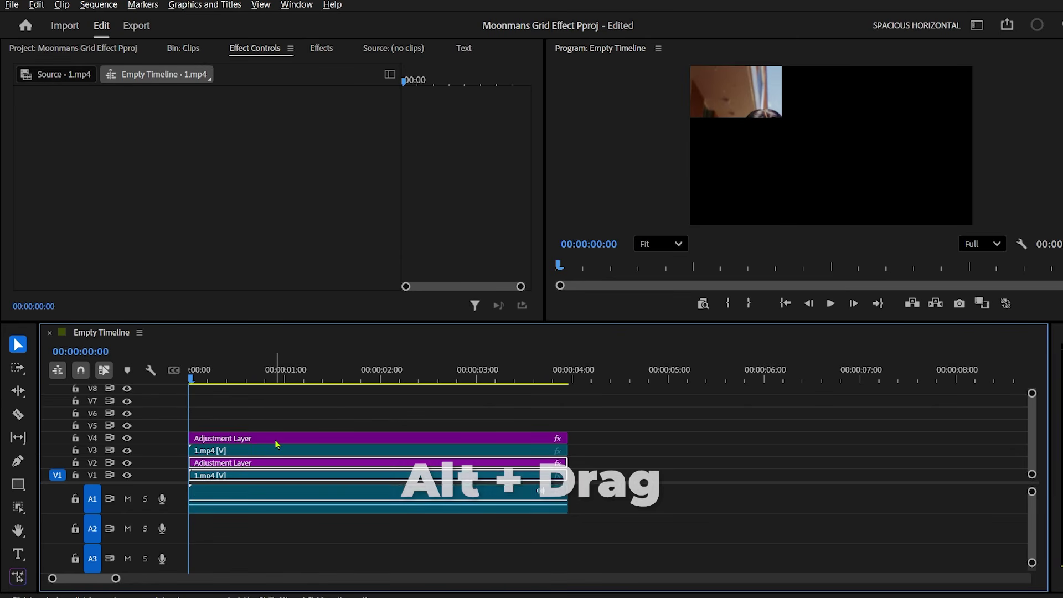
{"action": "right_click", "coordinate": [273, 480]}
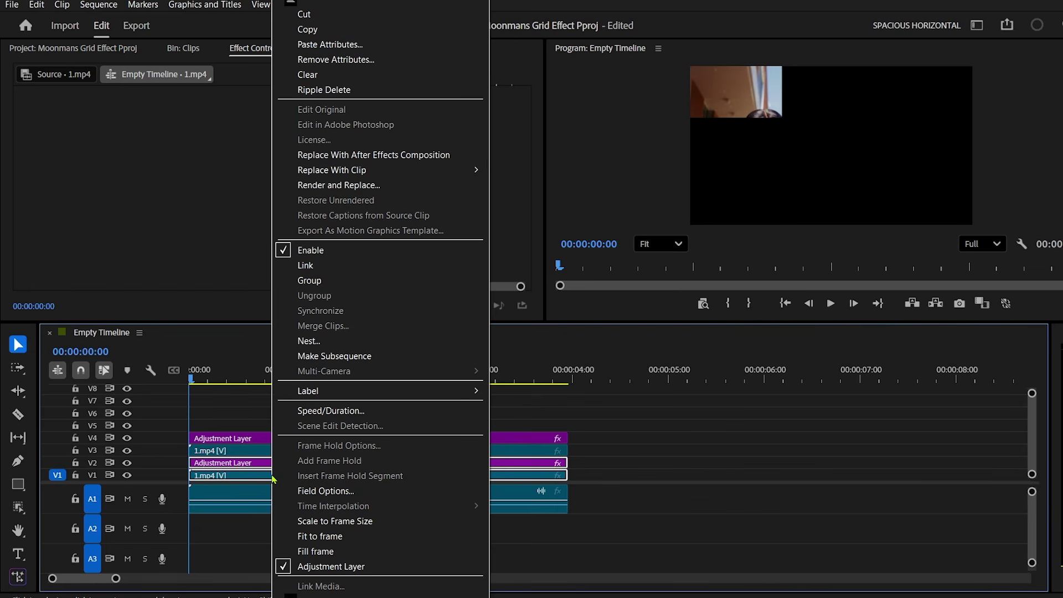
{"action": "left_click", "coordinate": [309, 341]}
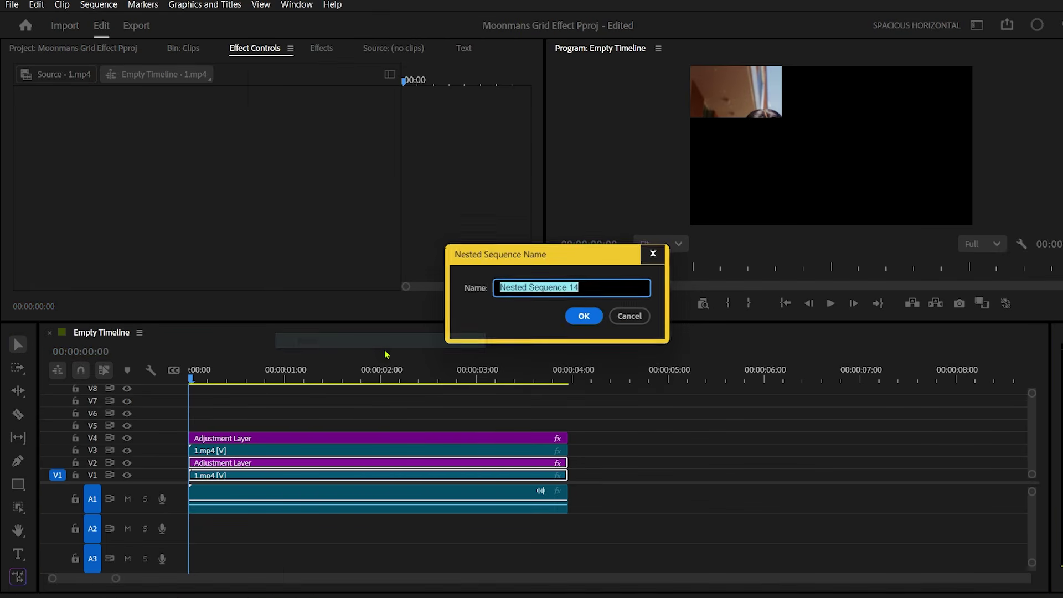
{"action": "left_click", "coordinate": [569, 321]}
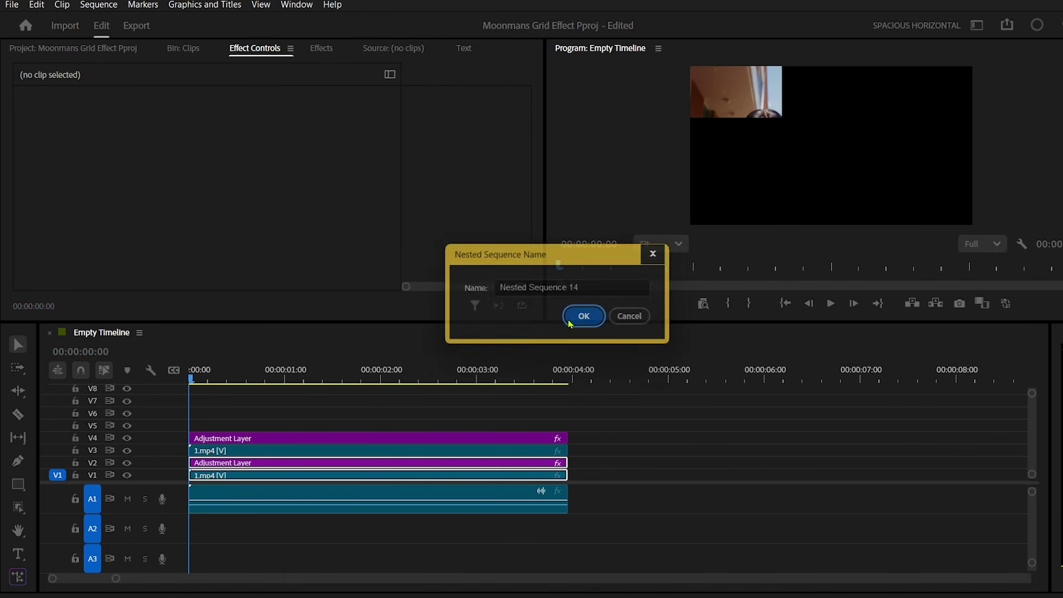
Step: Reset the V4 adjustment layer's crop, and set Crop Left and Crop Right to 33 % and Crop Bottom to 67.5 %
{"action": "left_click", "coordinate": [258, 439]}
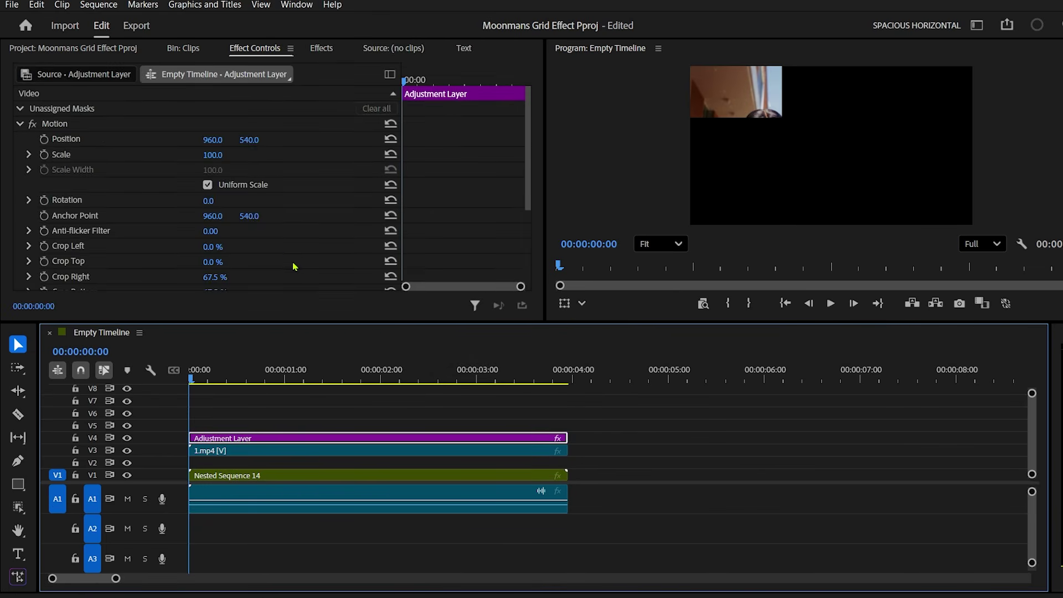
{"action": "left_click", "coordinate": [391, 247]}
{"action": "left_click", "coordinate": [394, 264]}
{"action": "left_click", "coordinate": [213, 217]}
{"action": "type", "text": "33"}
{"action": "left_click", "coordinate": [214, 247]}
{"action": "type", "text": "33"}
{"action": "key", "text": "Tab"}
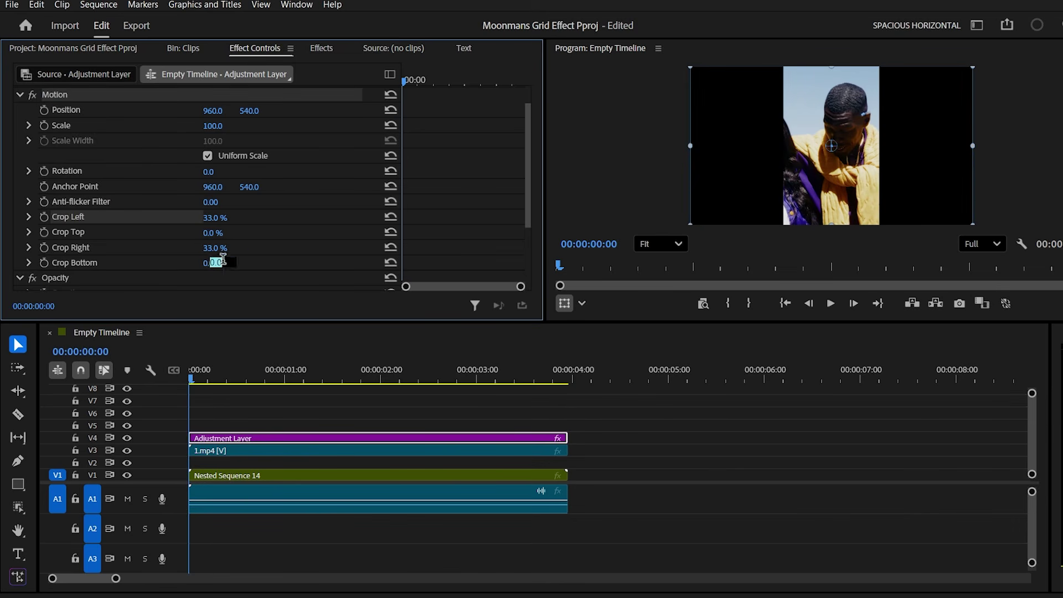
{"action": "type", "text": "67.5"}
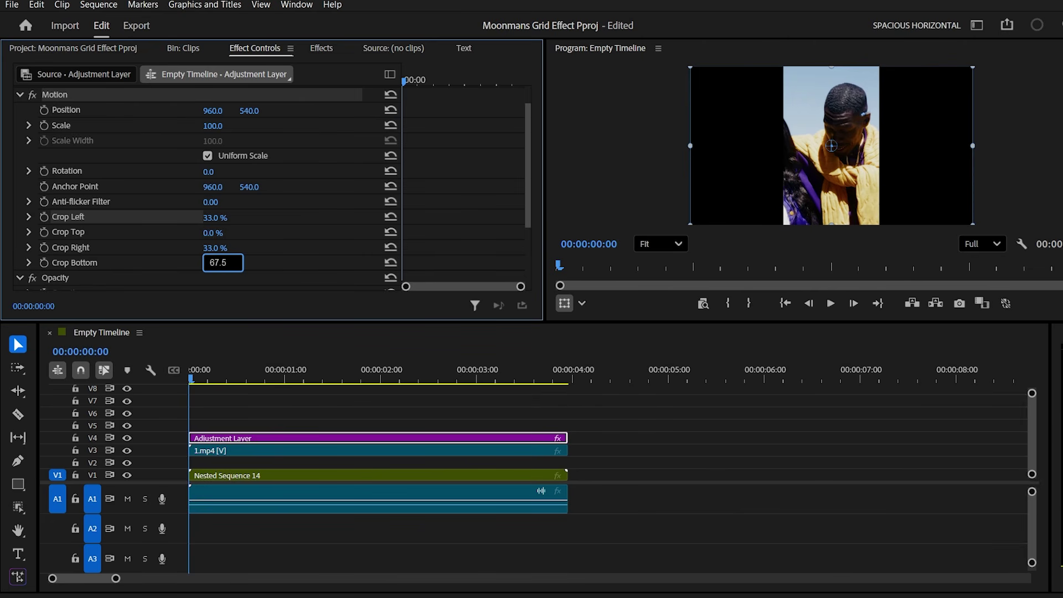
{"action": "key", "text": "Return"}
Step: Duplicate the V3–V4 clip and adjustment layer onto the tracks above, and nest the original pair under the default name
{"action": "left_click", "coordinate": [238, 453], "text": "shift"}
{"action": "left_click_drag", "start_coordinate": [238, 454], "coordinate": [244, 428]}
{"action": "right_click", "coordinate": [254, 451]}
{"action": "left_click", "coordinate": [269, 343]}
{"action": "left_click", "coordinate": [584, 316]}
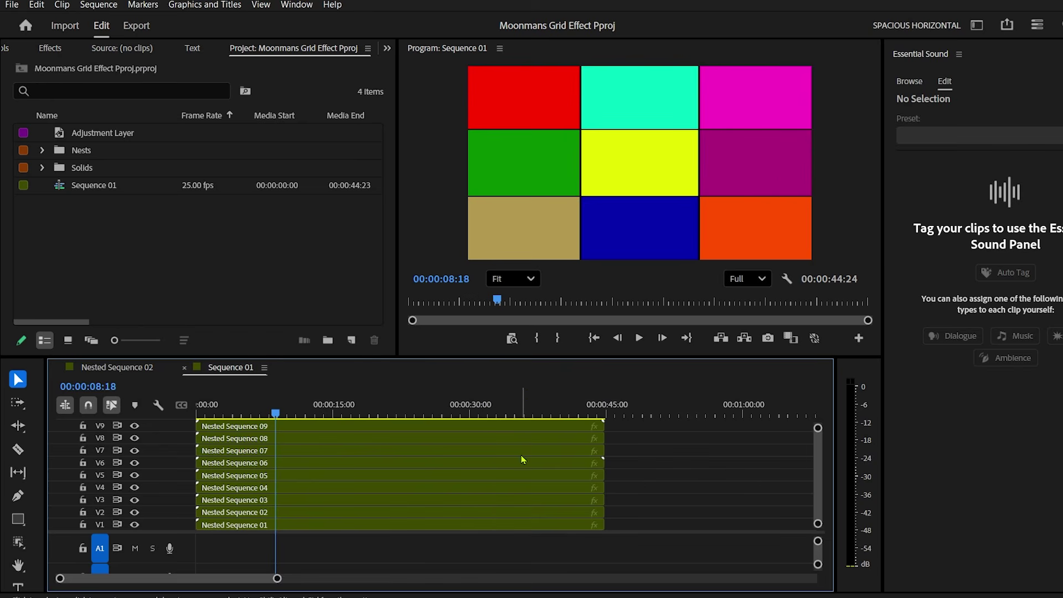
Step: Open Nested Sequence 01 from the coloured grid in Sequence 01 and delete the placeholder solid inside it
{"action": "double_click", "coordinate": [259, 525]}
{"action": "left_click", "coordinate": [274, 487]}
{"action": "key", "text": "Delete"}
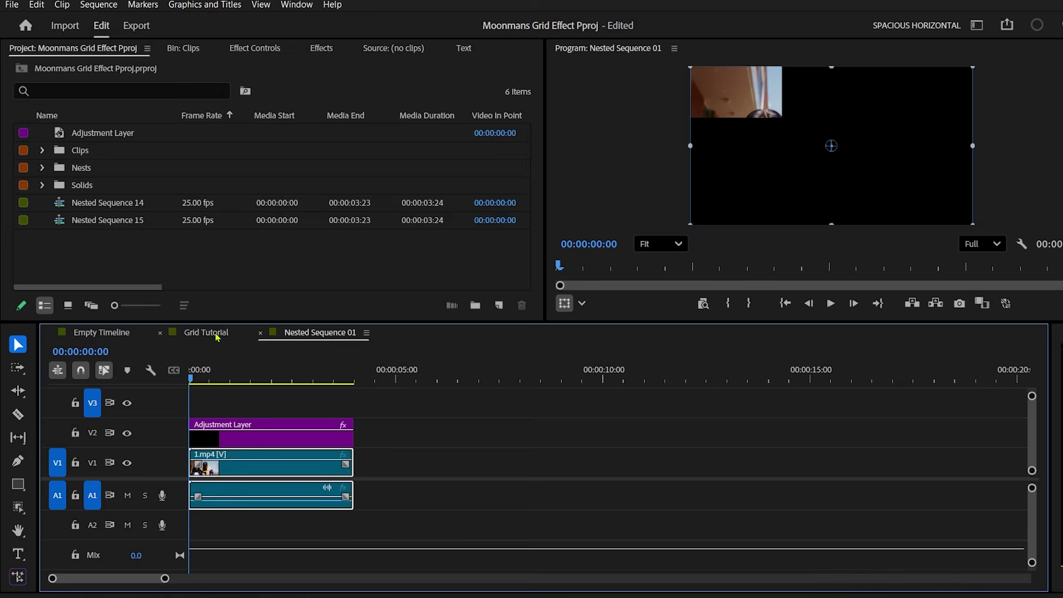
Step: Open Nested Sequences 02 through 09 one after another from the Grid Tutorial sequence
{"action": "left_click", "coordinate": [216, 335]}
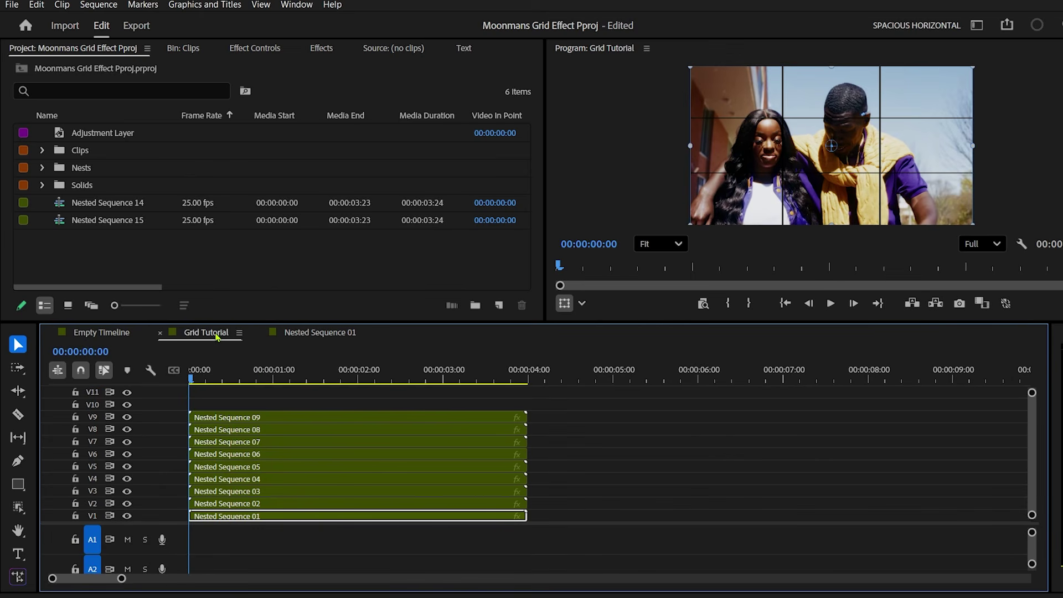
{"action": "double_click", "coordinate": [252, 505]}
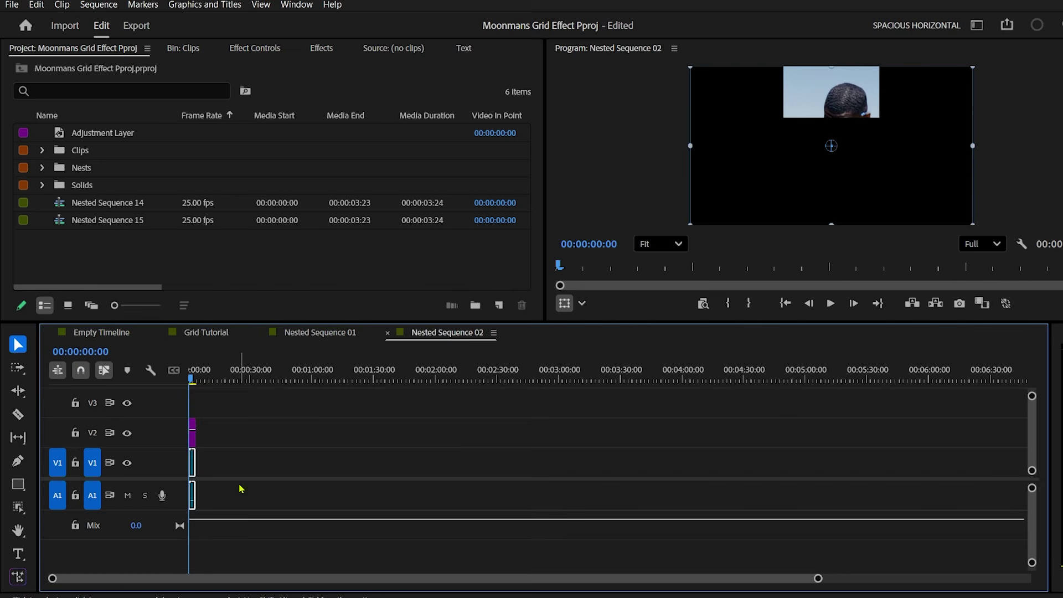
{"action": "left_click", "coordinate": [237, 333]}
{"action": "double_click", "coordinate": [238, 501]}
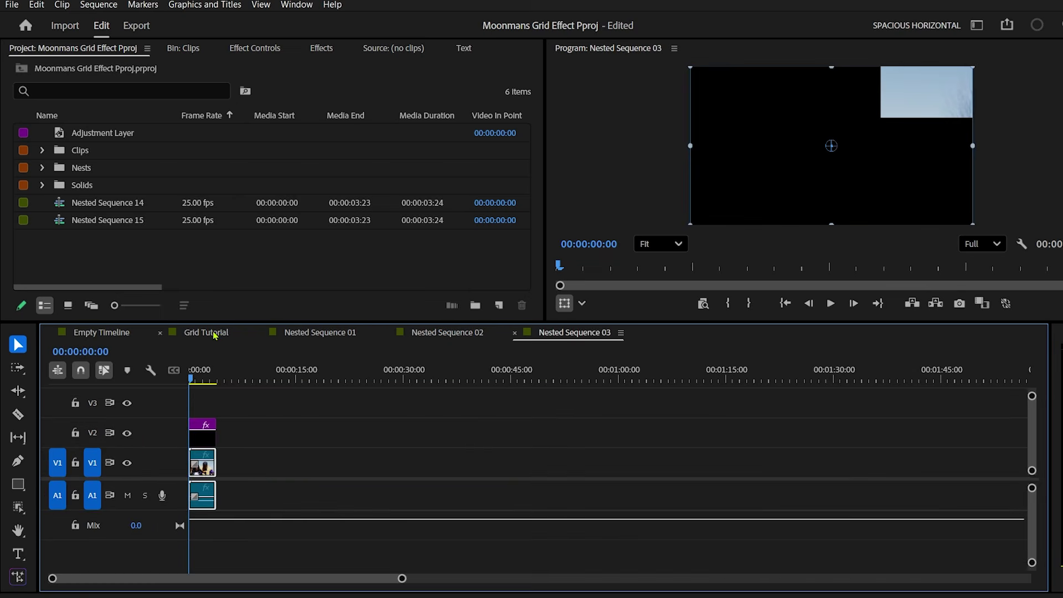
{"action": "left_click", "coordinate": [215, 335]}
{"action": "double_click", "coordinate": [232, 476]}
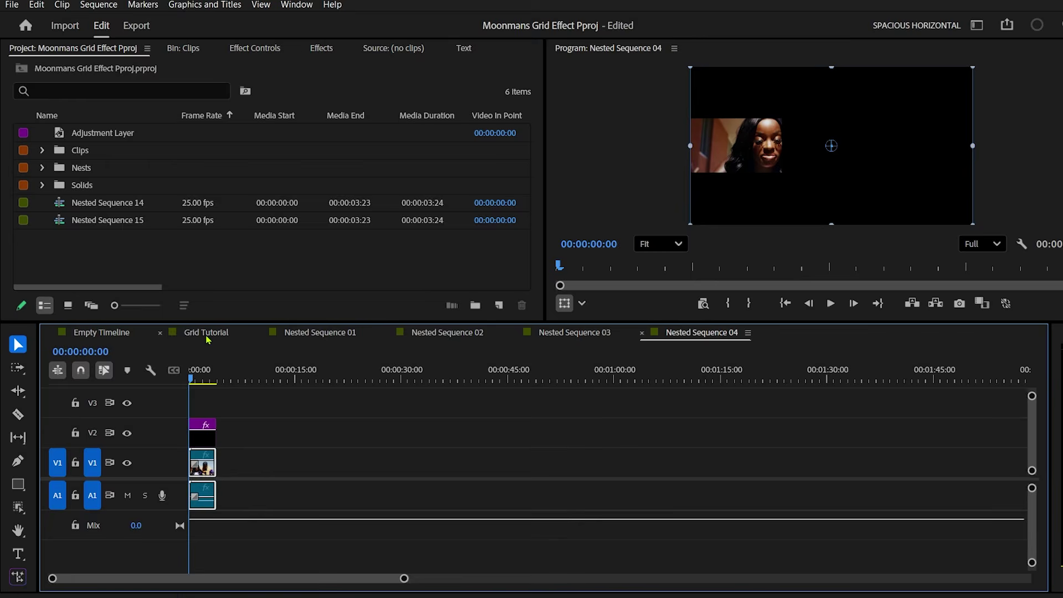
{"action": "left_click", "coordinate": [208, 335]}
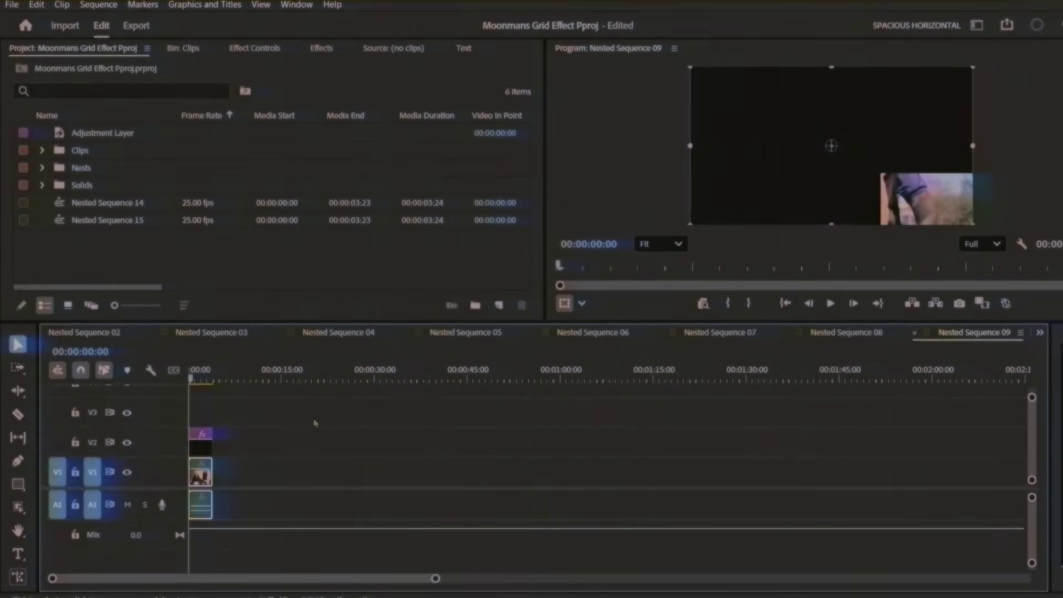
Step: Return to the Grid Tutorial sequence, open Nested Sequence 01 and fit its contents to the timeline width
{"action": "left_click", "coordinate": [1040, 332]}
{"action": "left_click", "coordinate": [985, 370]}
{"action": "left_click_drag", "start_coordinate": [131, 579], "coordinate": [113, 581]}
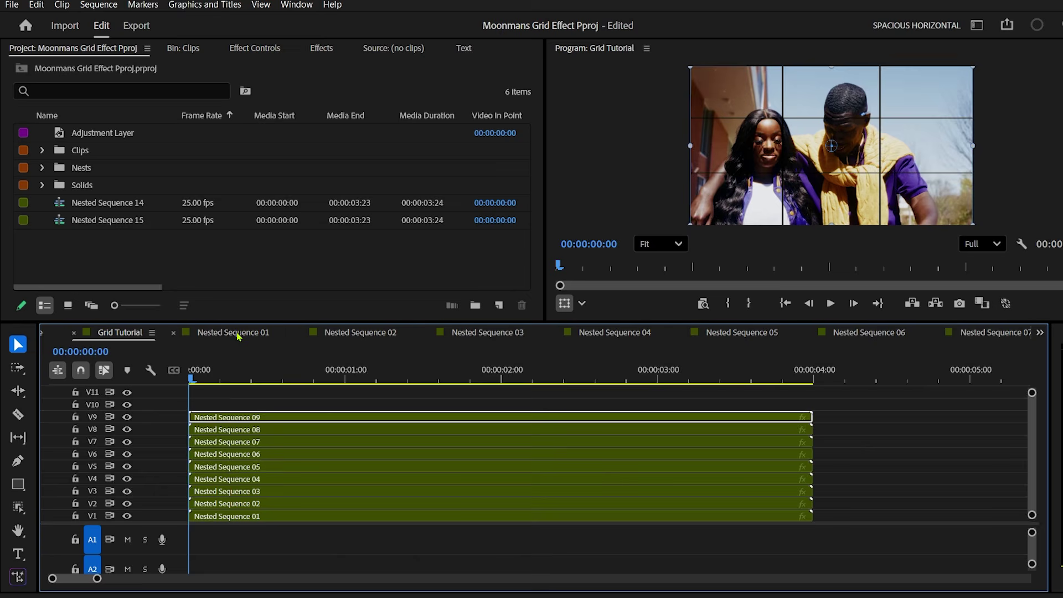
{"action": "left_click", "coordinate": [239, 334]}
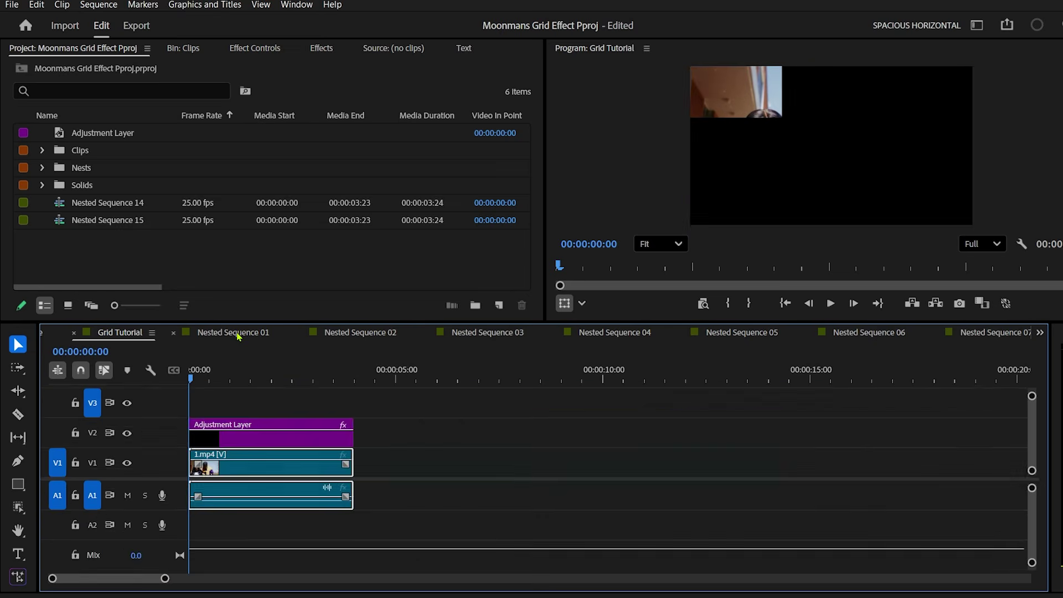
{"action": "key", "text": "="}
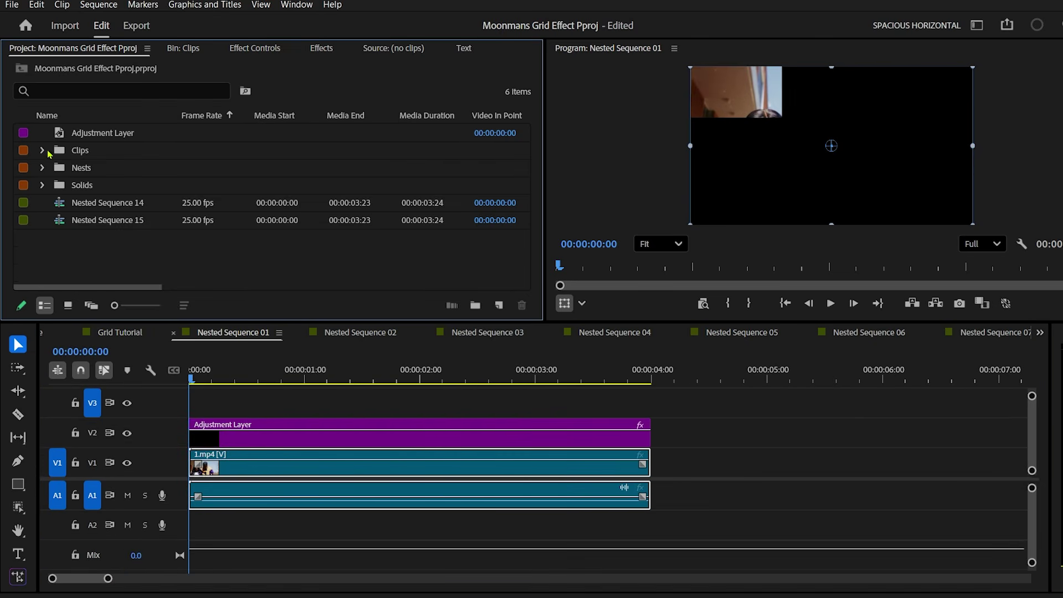
Step: Place 2.mp4 from the Clips bin at 00:00:00:05 on V1 and 3.mp4 after it, trimming them to about 3 and 5 frames
{"action": "left_click", "coordinate": [41, 150]}
{"action": "left_click", "coordinate": [201, 416]}
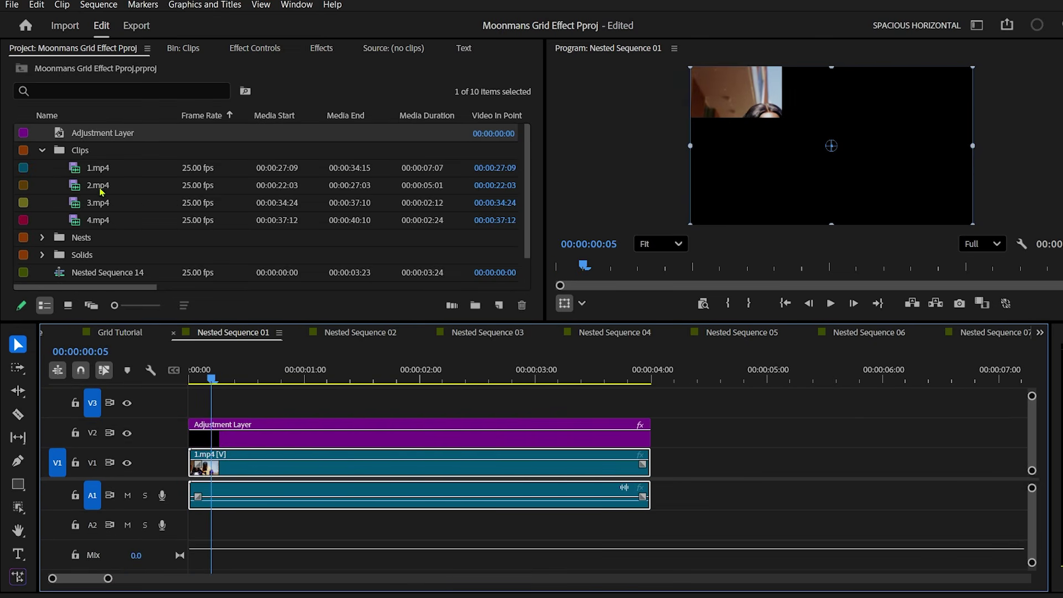
{"action": "left_click_drag", "start_coordinate": [92, 188], "coordinate": [213, 465]}
{"action": "left_click_drag", "start_coordinate": [795, 494], "coordinate": [230, 494]}
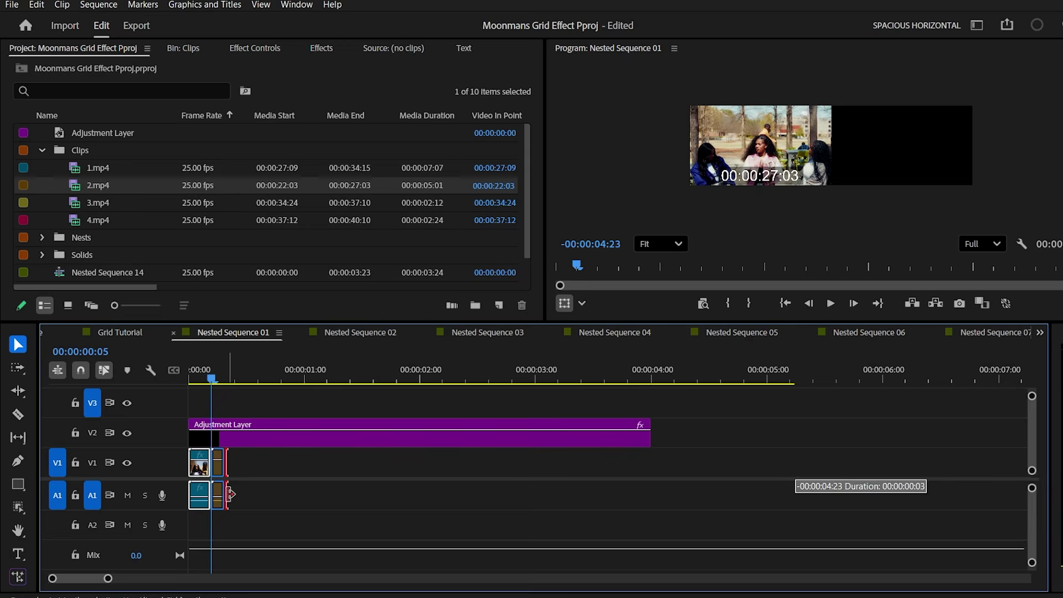
{"action": "left_click_drag", "start_coordinate": [98, 203], "coordinate": [227, 468]}
{"action": "left_click_drag", "start_coordinate": [512, 494], "coordinate": [246, 494]}
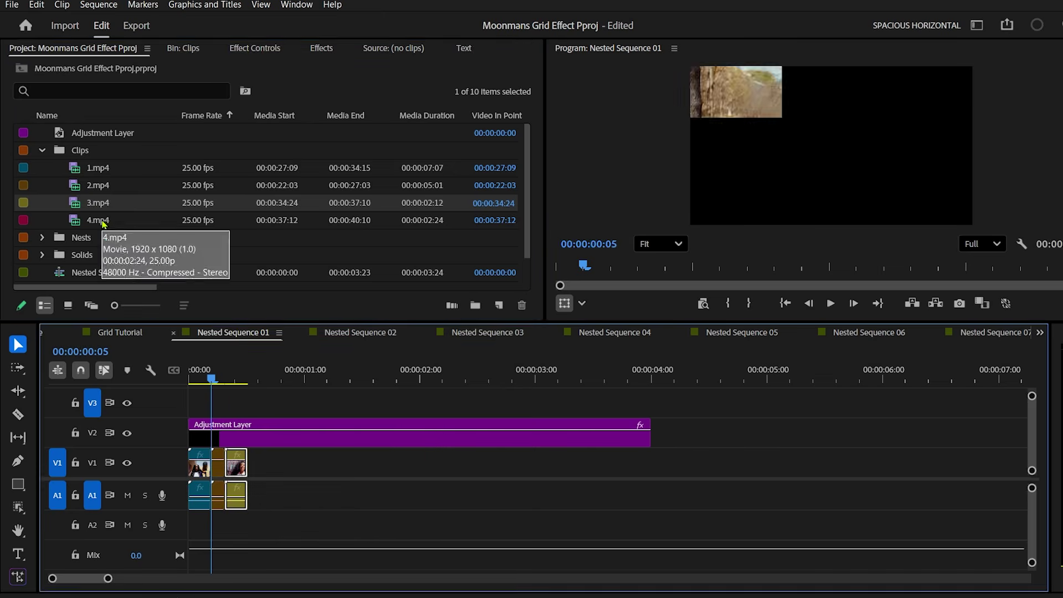
Step: Add 4.mp4, 2.mp4 and 3.mp4 in a row after the existing V1 clips, trimming each to a fraction of a second
{"action": "left_click_drag", "start_coordinate": [103, 224], "coordinate": [254, 468]}
{"action": "left_click_drag", "start_coordinate": [593, 495], "coordinate": [278, 494]}
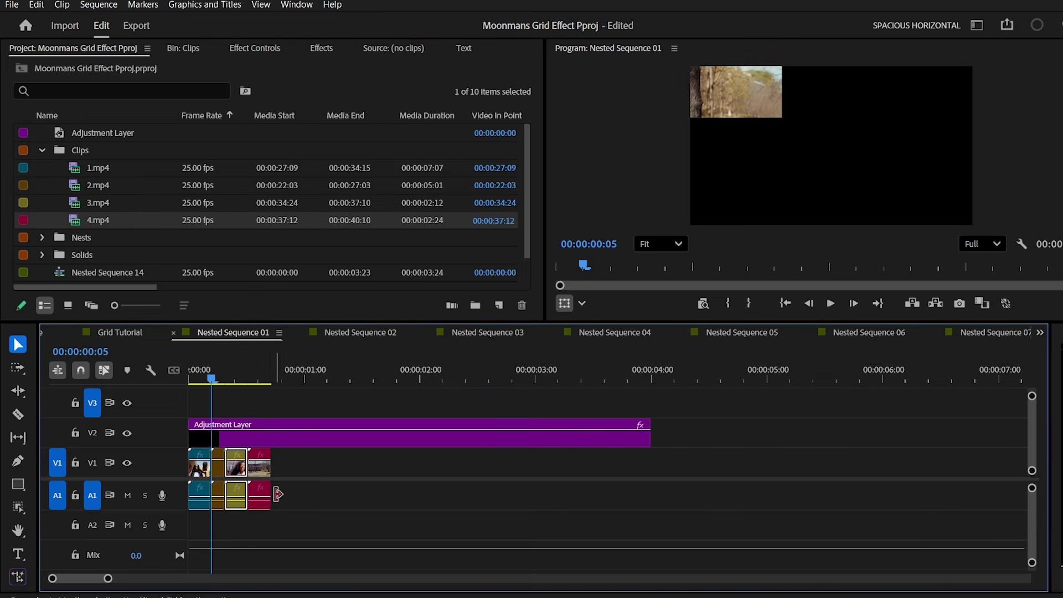
{"action": "left_click_drag", "start_coordinate": [98, 185], "coordinate": [277, 468]}
{"action": "left_click_drag", "start_coordinate": [854, 471], "coordinate": [286, 471]}
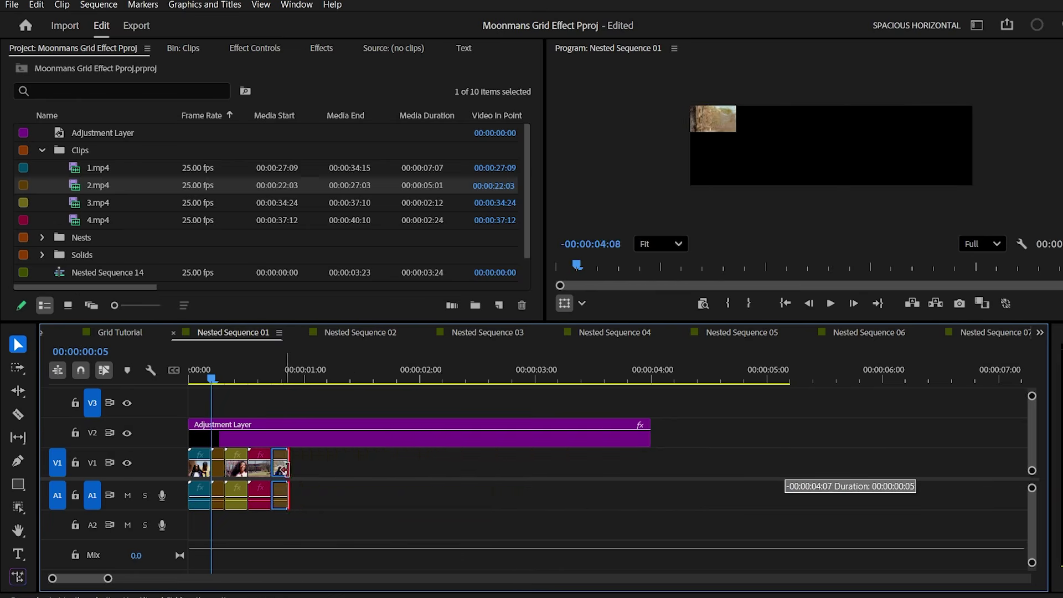
{"action": "left_click_drag", "start_coordinate": [98, 203], "coordinate": [310, 468]}
{"action": "left_click_drag", "start_coordinate": [591, 467], "coordinate": [354, 471]}
Step: Append 1.mp4 after the last V1 clip, cut it at 00:00:01:21 and delete the remainder
{"action": "left_click_drag", "start_coordinate": [86, 169], "coordinate": [377, 471]}
{"action": "left_click", "coordinate": [402, 377]}
{"action": "key", "text": "ctrl+k"}
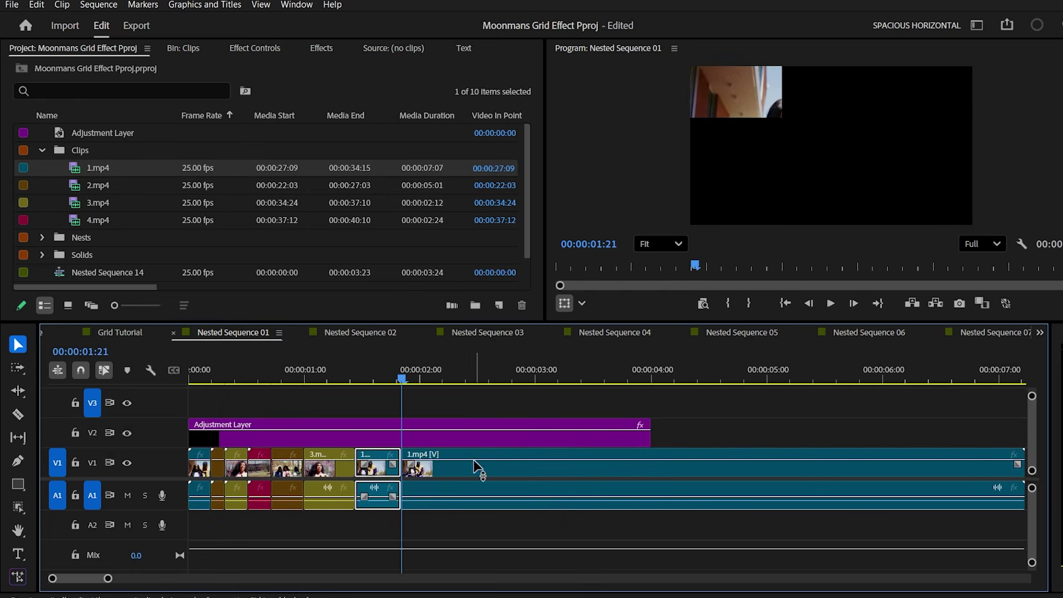
{"action": "left_click", "coordinate": [473, 460]}
{"action": "key", "text": "Delete"}
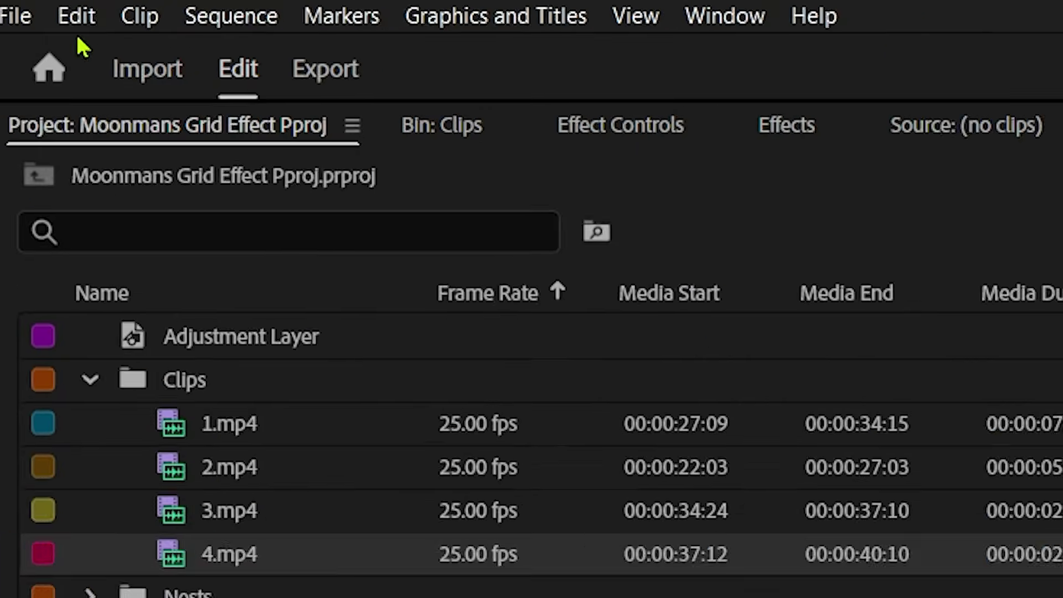
Step: Search the keyboard shortcuts for "paste", check the Ctrl+V assignment of Paste To Target Track, and accept the settings
{"action": "left_click", "coordinate": [37, 5]}
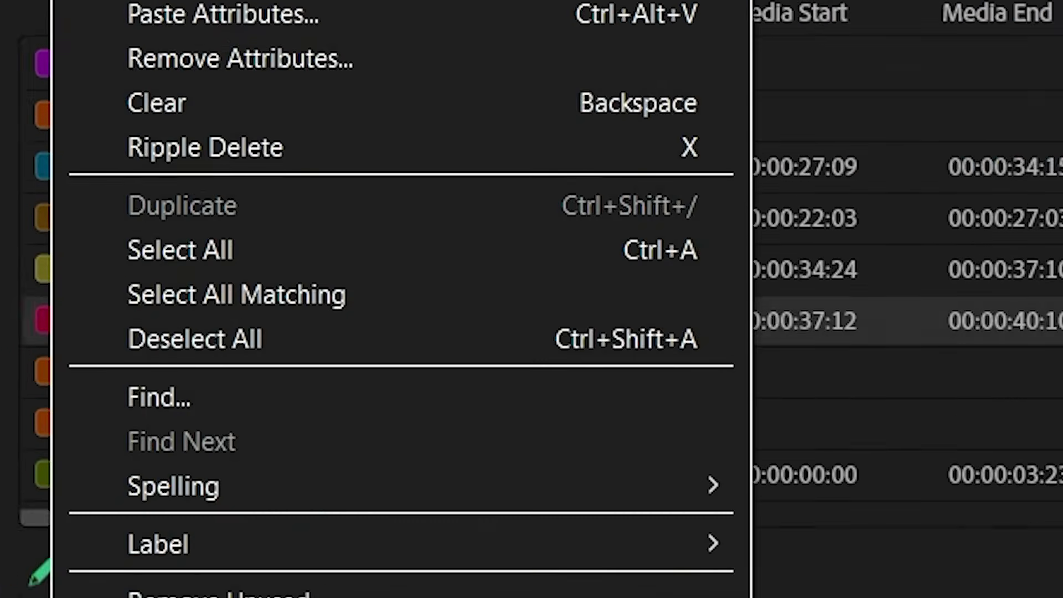
{"action": "left_click", "coordinate": [363, 405]}
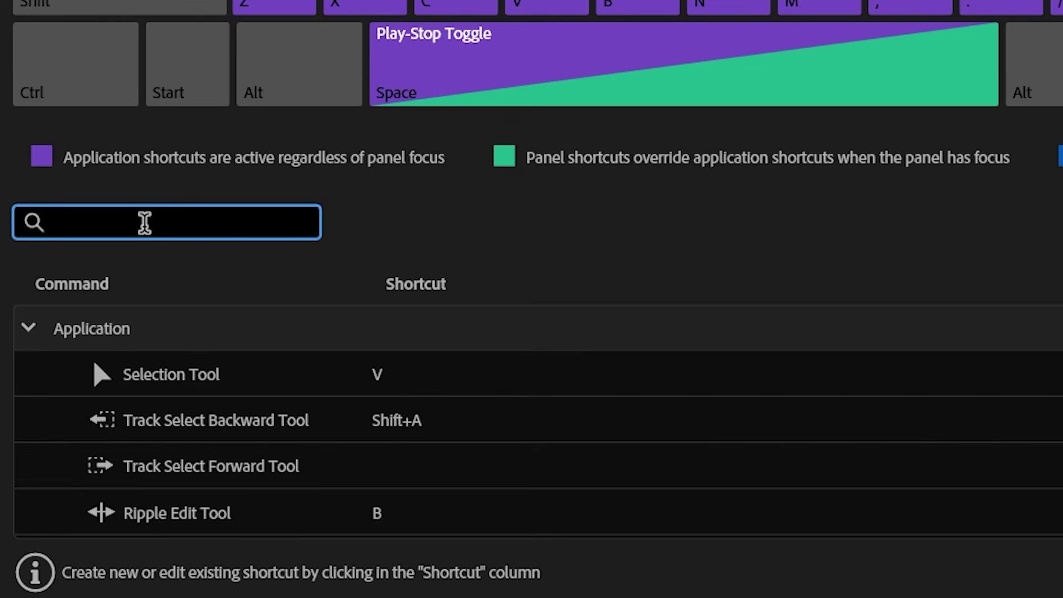
{"action": "type", "text": "p"}
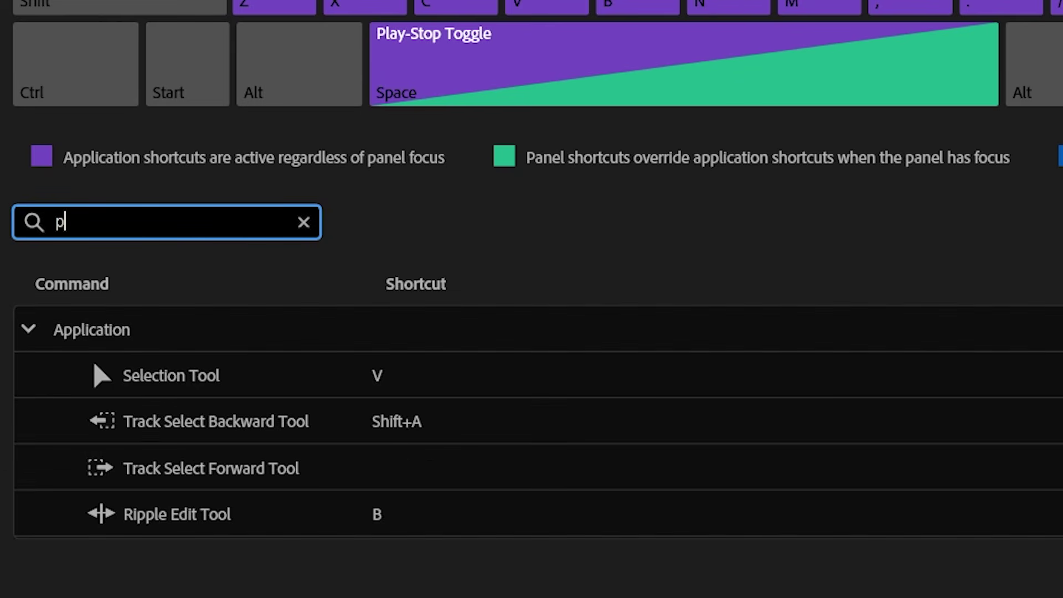
{"action": "type", "text": "aste"}
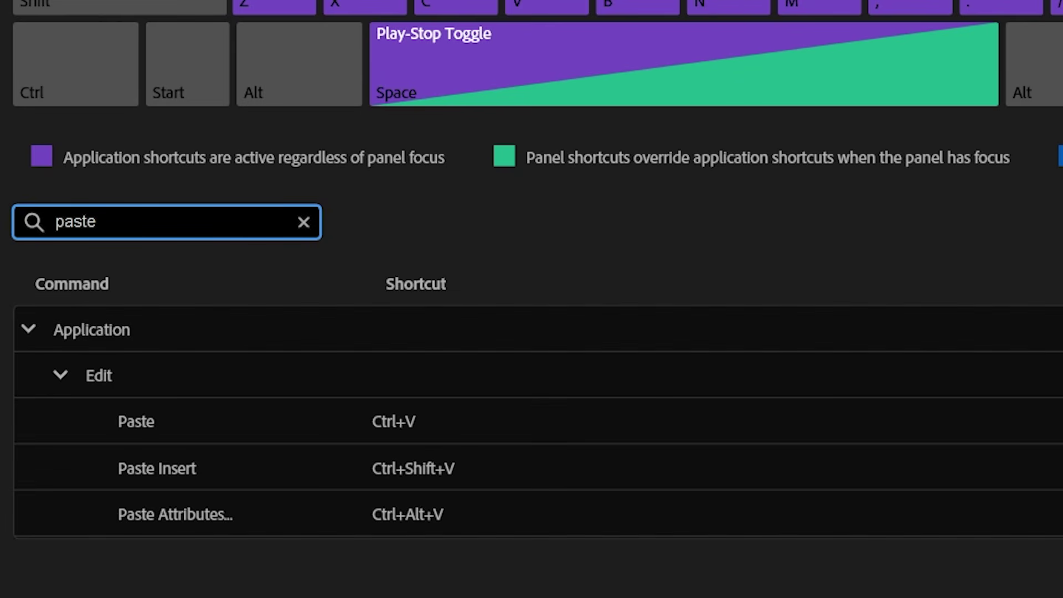
{"action": "scroll", "coordinate": [232, 392], "scroll_direction": "down", "scroll_amount": 5}
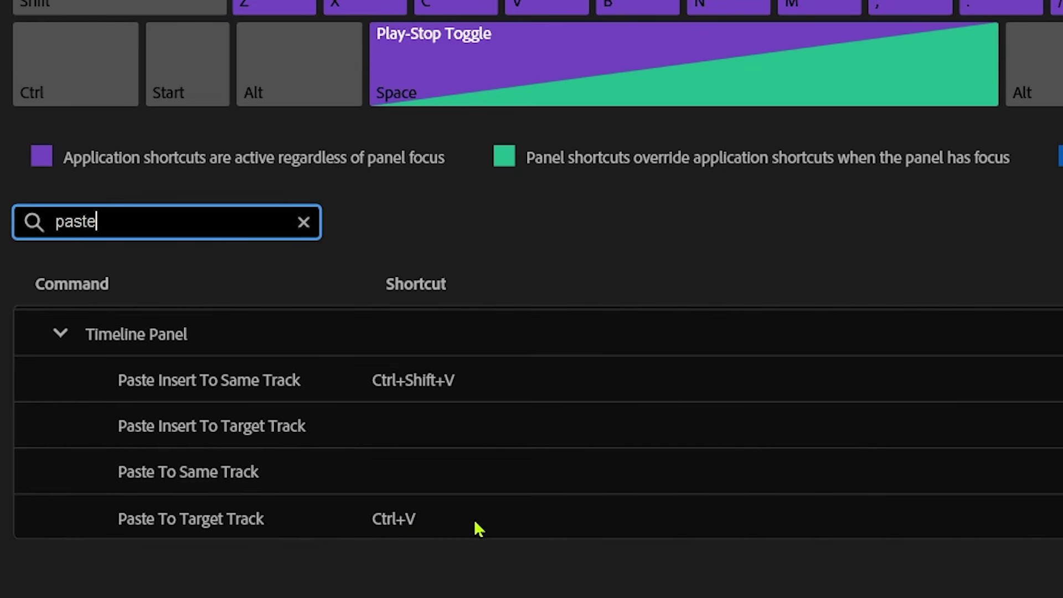
{"action": "left_click", "coordinate": [410, 520]}
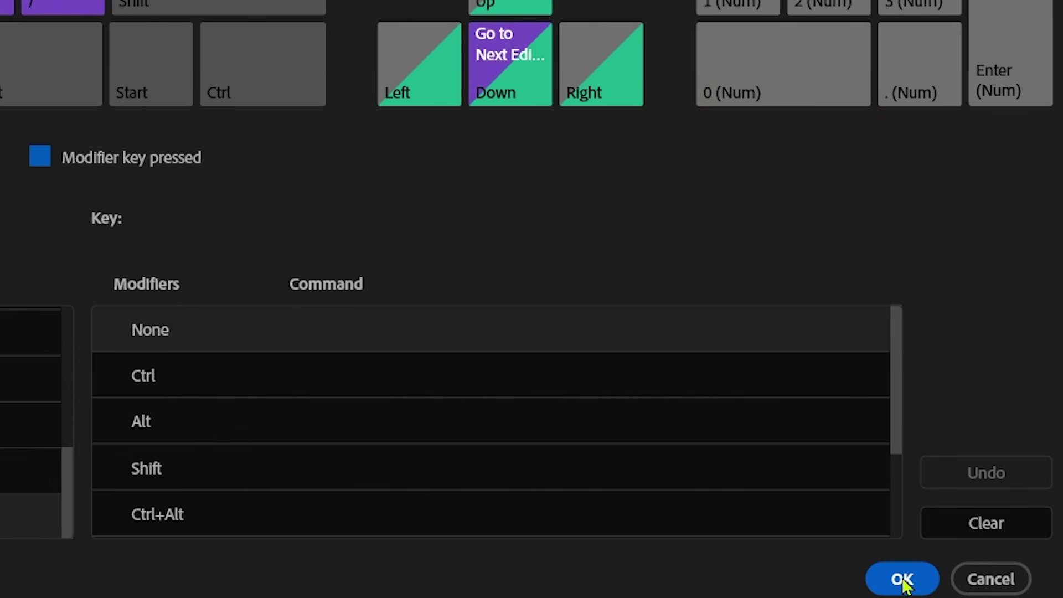
{"action": "left_click", "coordinate": [902, 581]}
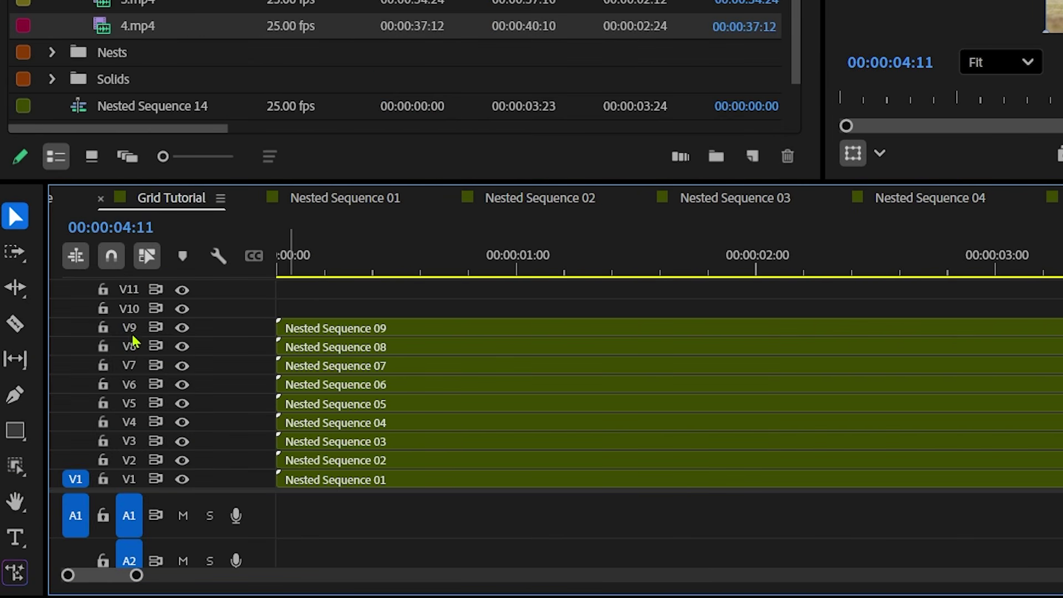
Step: Place 3.mp4 on V3 beyond the nested sequences in Grid Tutorial and add a clip marker at 00:00:05:16
{"action": "left_click", "coordinate": [1062, 266]}
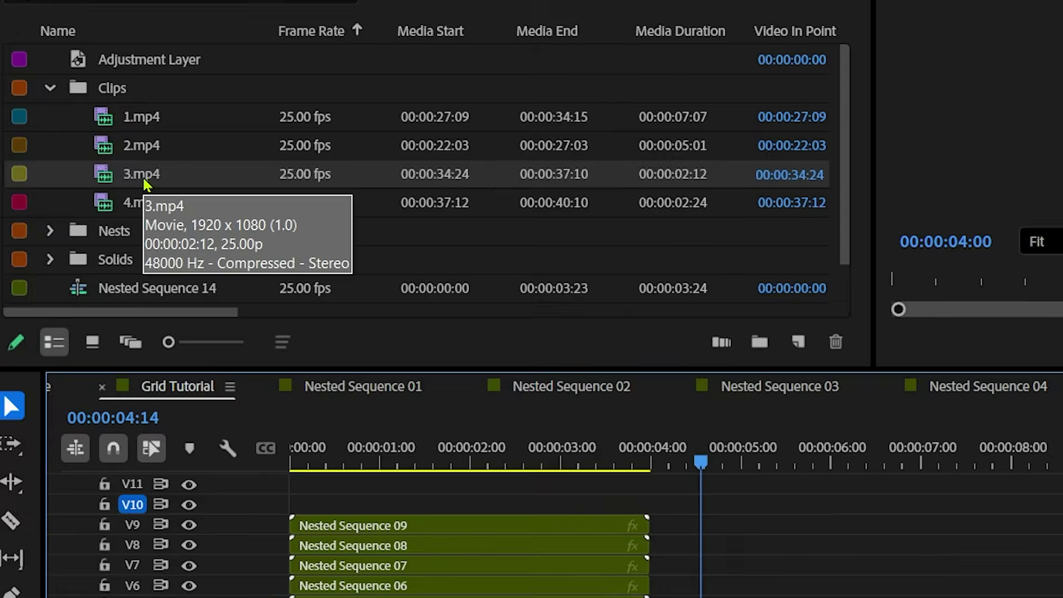
{"action": "left_click_drag", "start_coordinate": [97, 203], "coordinate": [454, 496]}
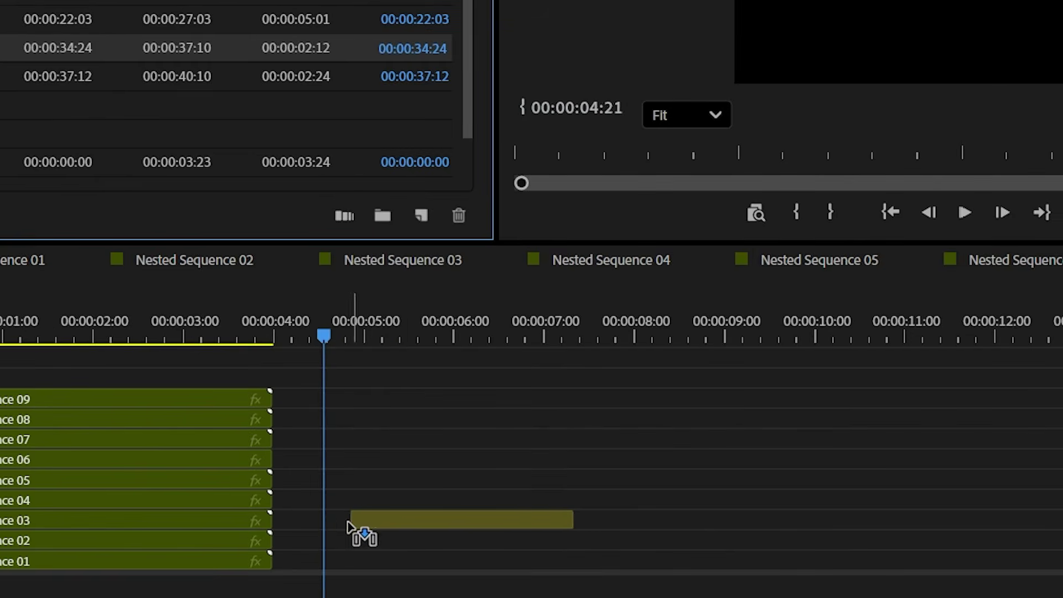
{"action": "left_click_drag", "start_coordinate": [330, 523], "coordinate": [329, 523]}
{"action": "key", "text": "space"}
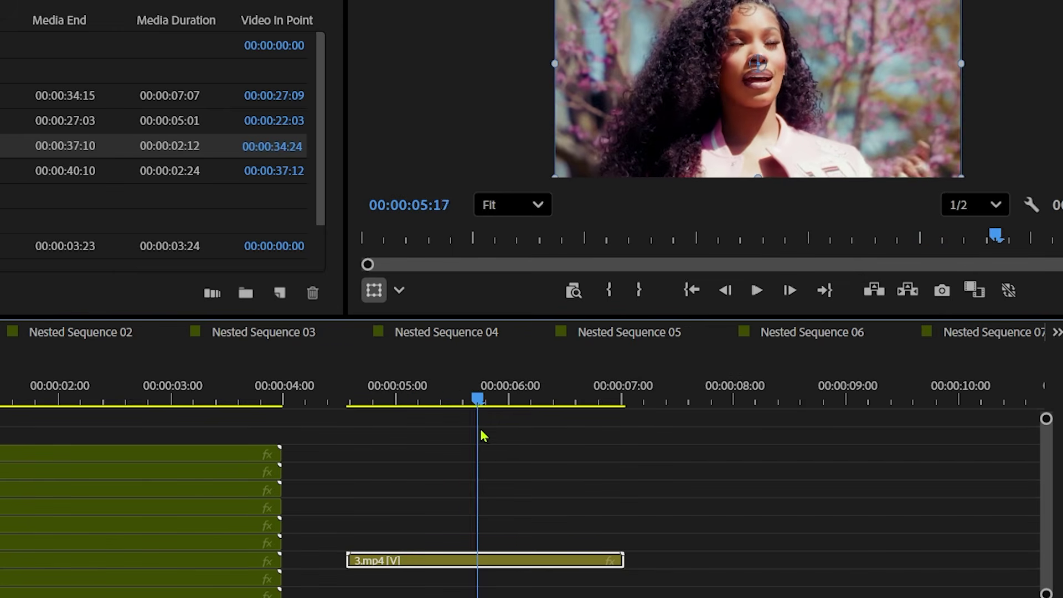
{"action": "key", "text": "j"}
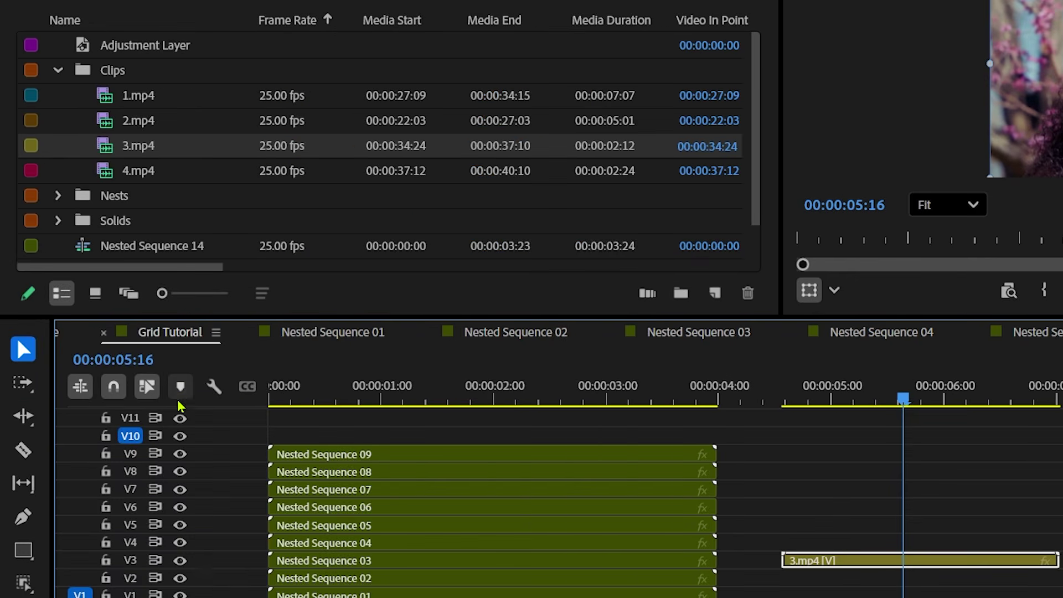
{"action": "left_click", "coordinate": [181, 387]}
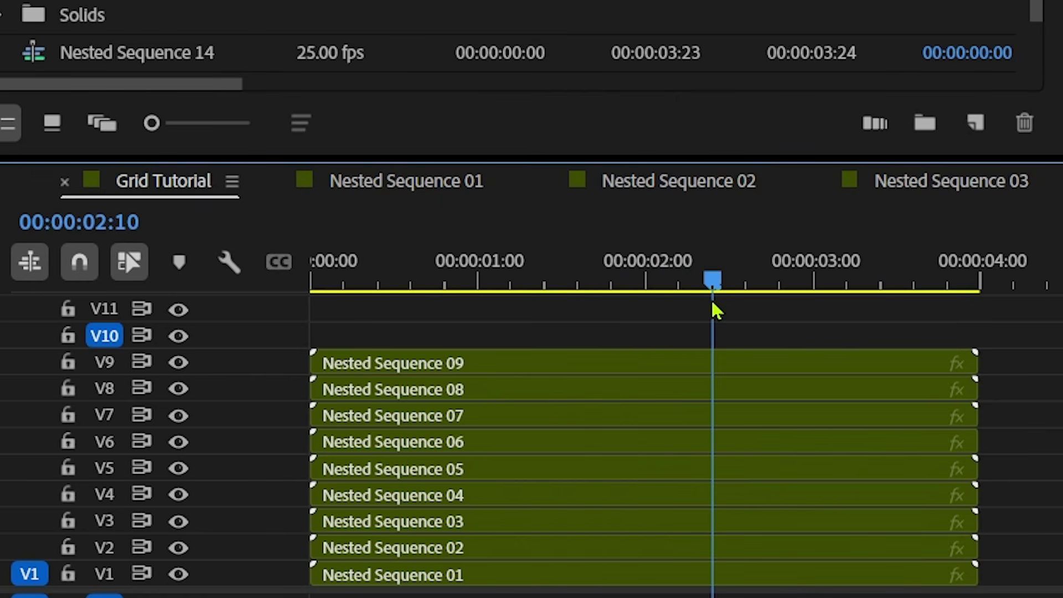
Step: Copy the trimmed 3.mp4 clip and paste it into Nested Sequence 01 at 00:00:02:10 on V1, with V3 untargeted
{"action": "key", "text": "ctrl+c"}
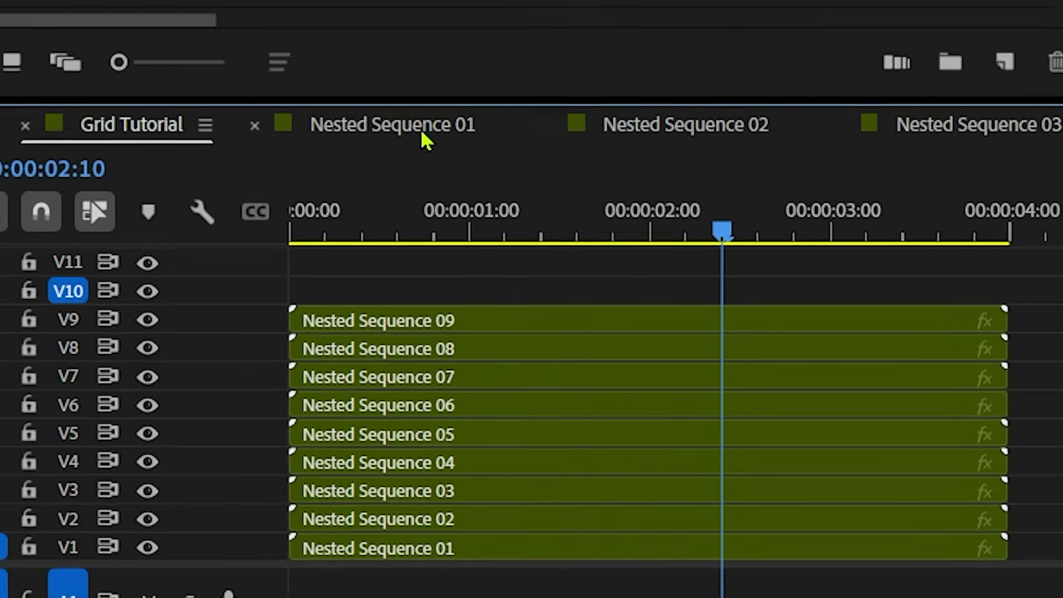
{"action": "left_click", "coordinate": [422, 132]}
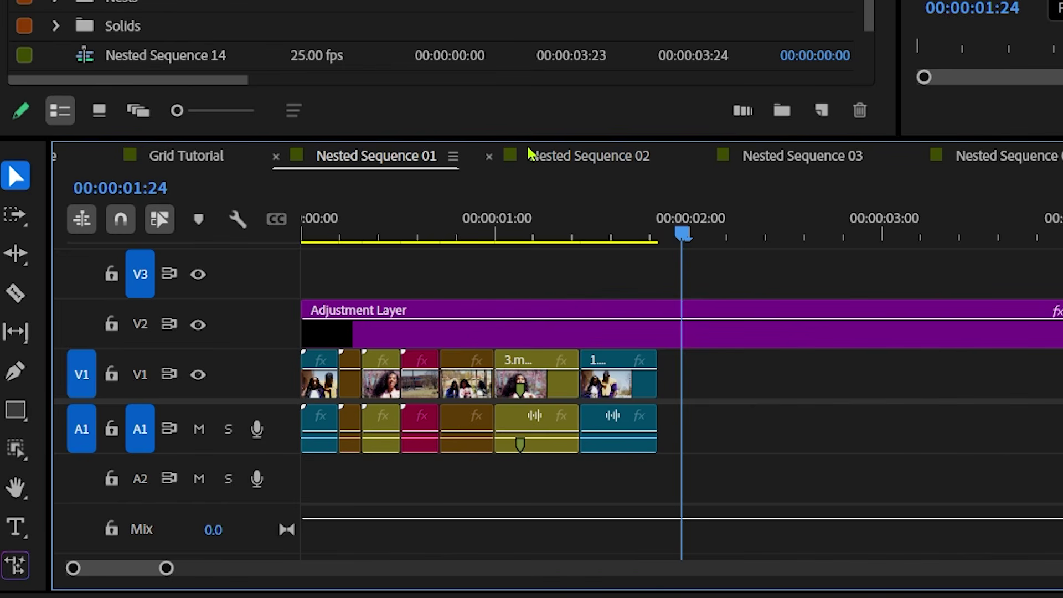
{"action": "left_click_drag", "start_coordinate": [690, 237], "coordinate": [770, 267]}
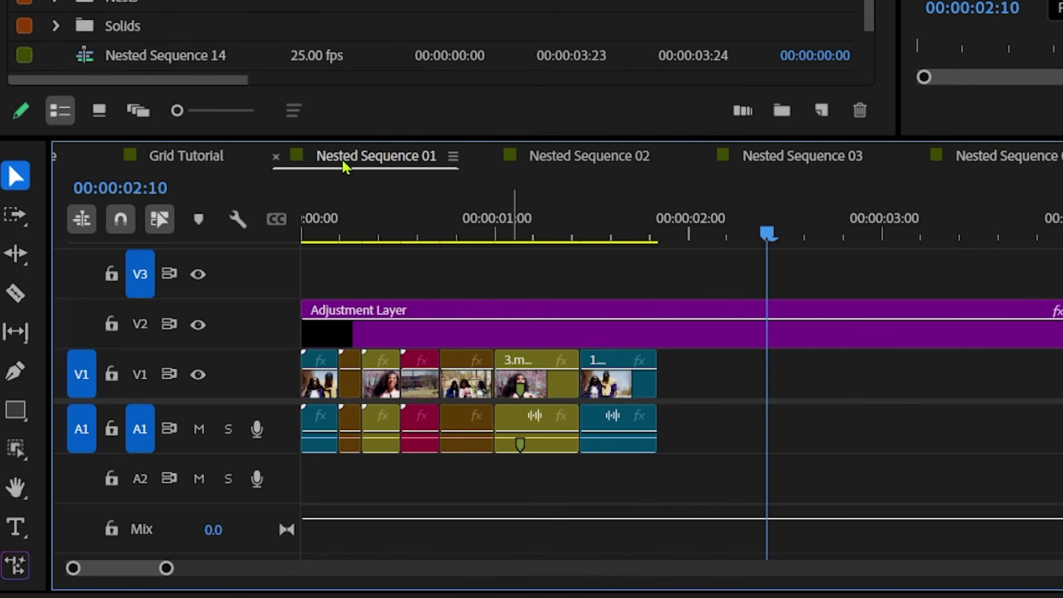
{"action": "left_click", "coordinate": [140, 273]}
{"action": "key", "text": "period"}
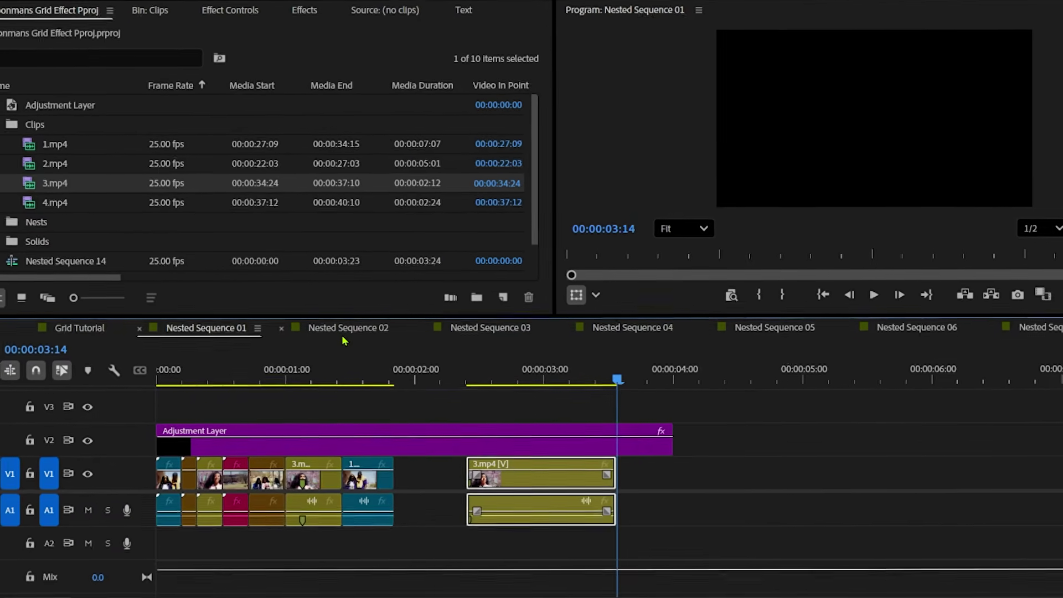
Step: Extend the start of the pasted 3.mp4 clip in Nested Sequence 01 back to 00:00:02:05
{"action": "left_click", "coordinate": [456, 408]}
{"action": "left_click_drag", "start_coordinate": [465, 398], "coordinate": [478, 401]}
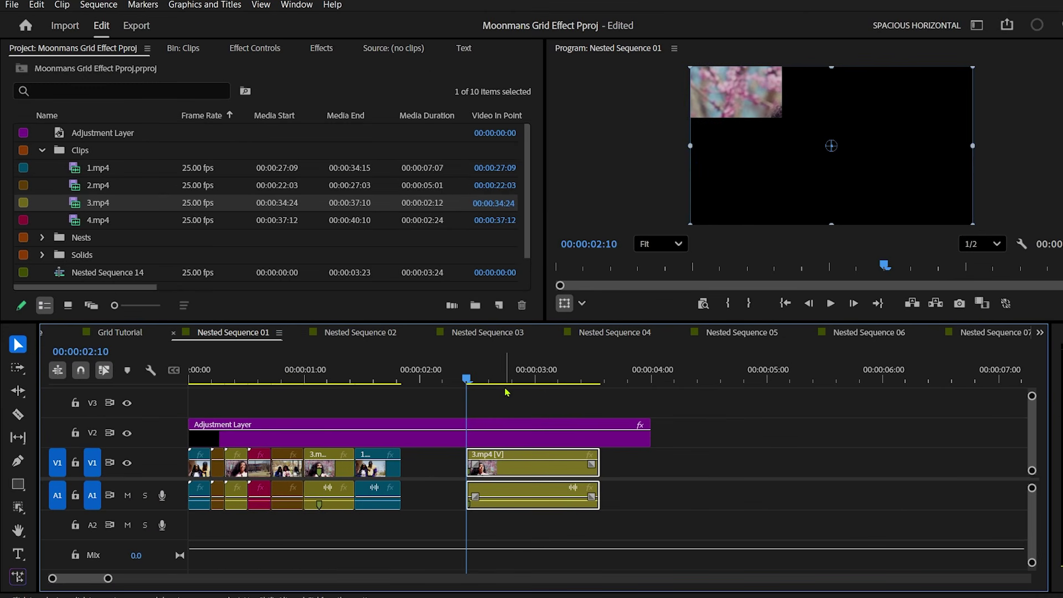
{"action": "key", "text": "shift+Left"}
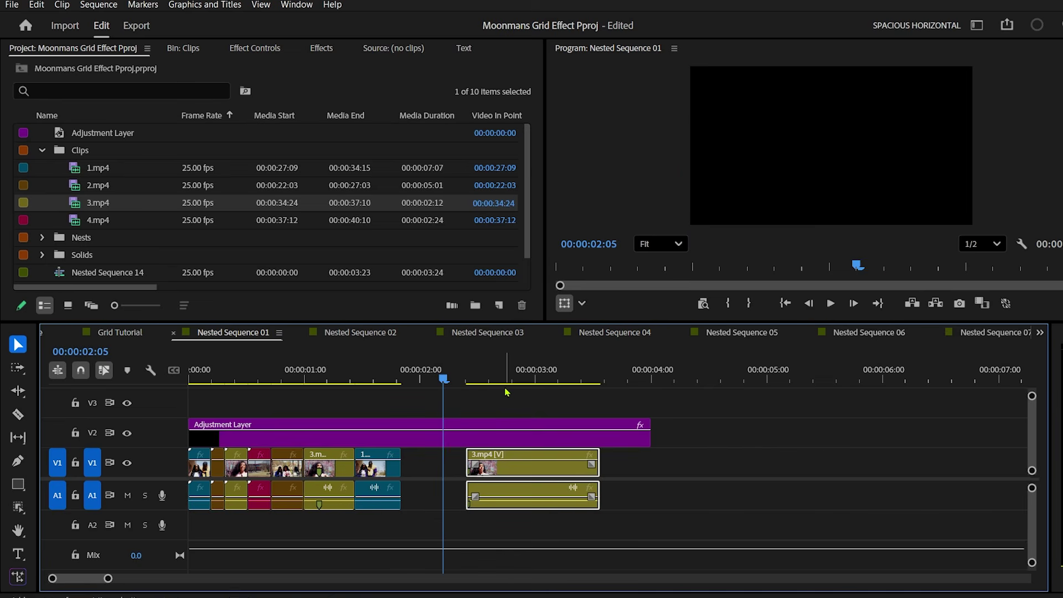
{"action": "left_click_drag", "start_coordinate": [465, 469], "coordinate": [439, 469]}
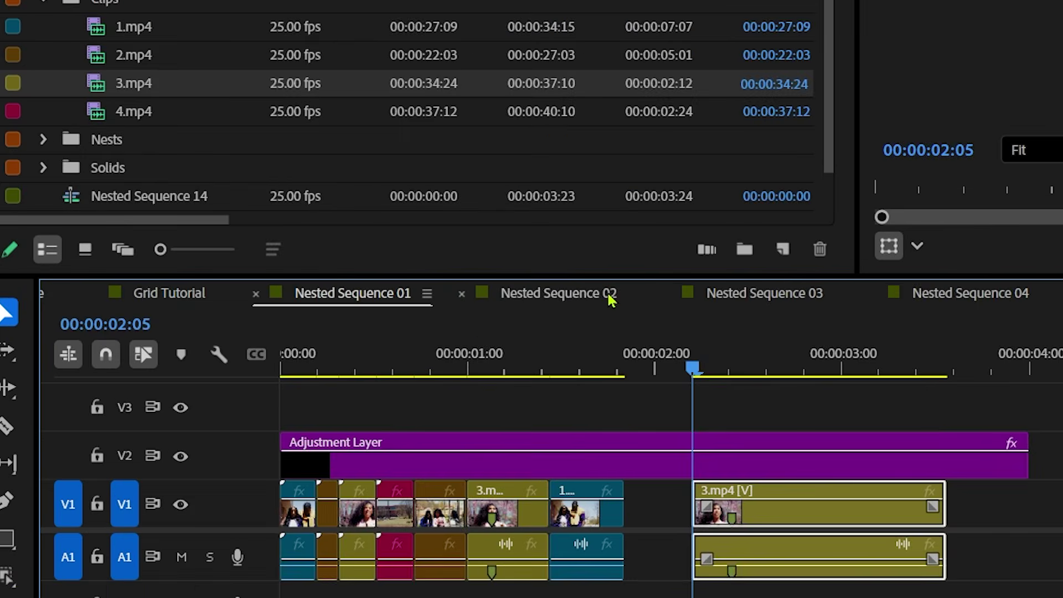
Step: Open Nested Sequence 02, fit its timeline and paste the copied 3.mp4 clip on V1 at 00:00:02:10
{"action": "left_click", "coordinate": [388, 332]}
{"action": "key", "text": "="}
{"action": "left_click", "coordinate": [561, 286]}
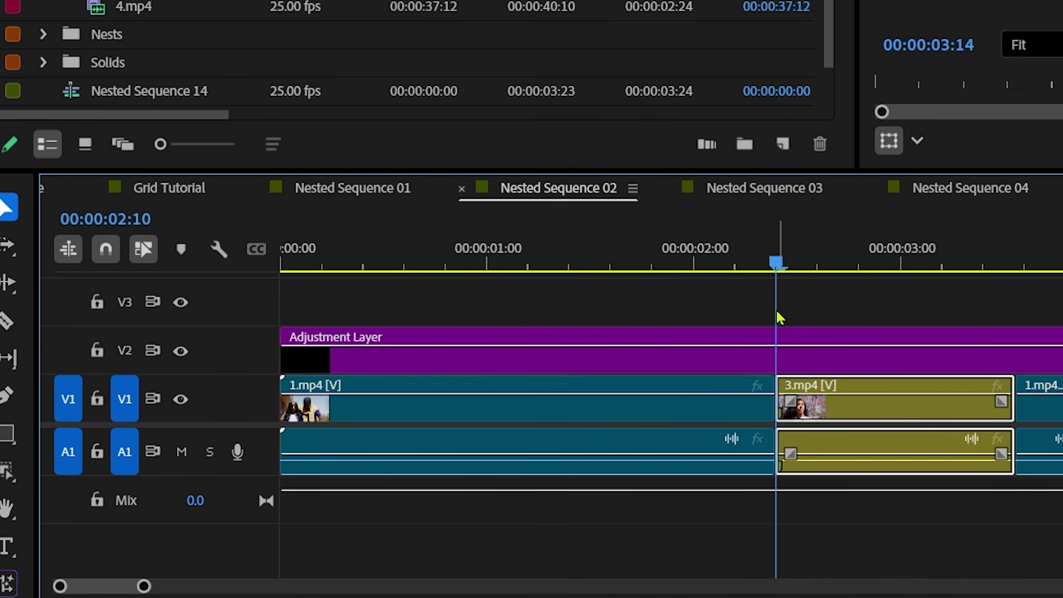
Step: Shorten the first 1.mp4 clip in Nested Sequence 02 to about 00:00:02:00 and extend the start of 3.mp4 back towards it
{"action": "left_click_drag", "start_coordinate": [773, 414], "coordinate": [699, 417]}
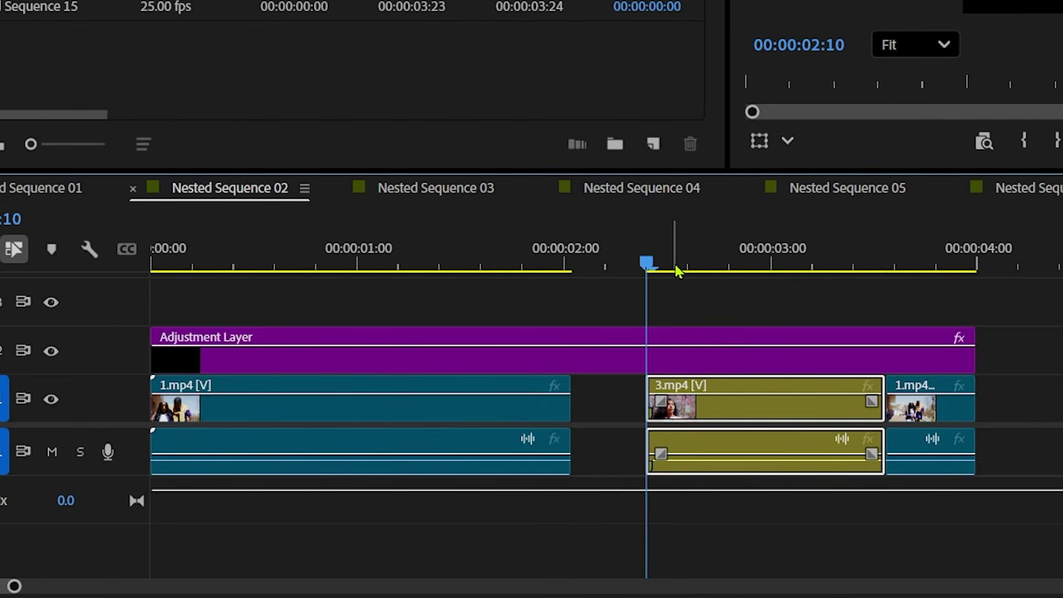
{"action": "key", "text": "Up"}
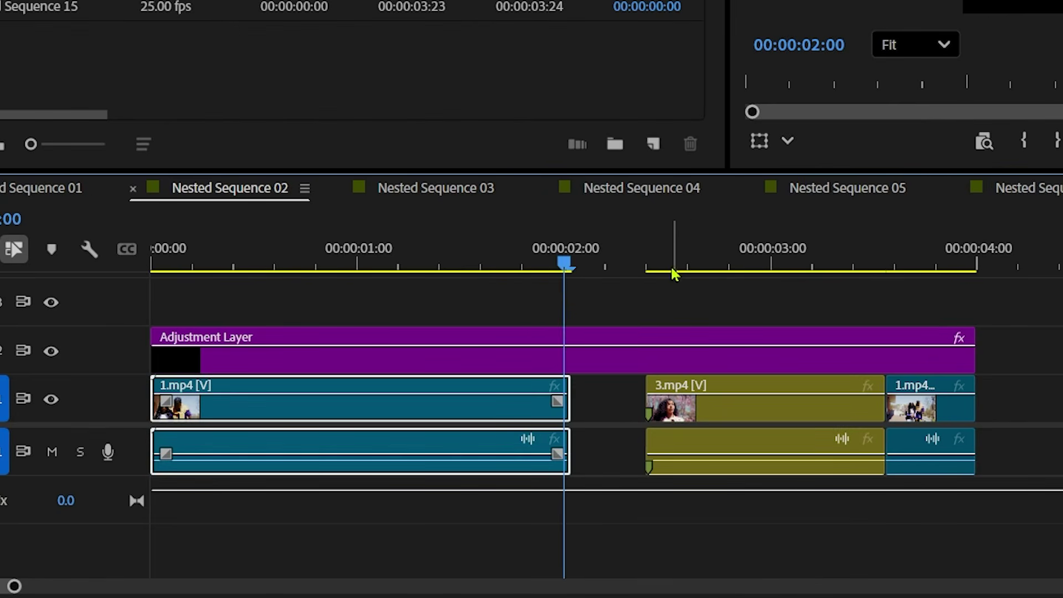
{"action": "left_click_drag", "start_coordinate": [586, 408], "coordinate": [503, 410]}
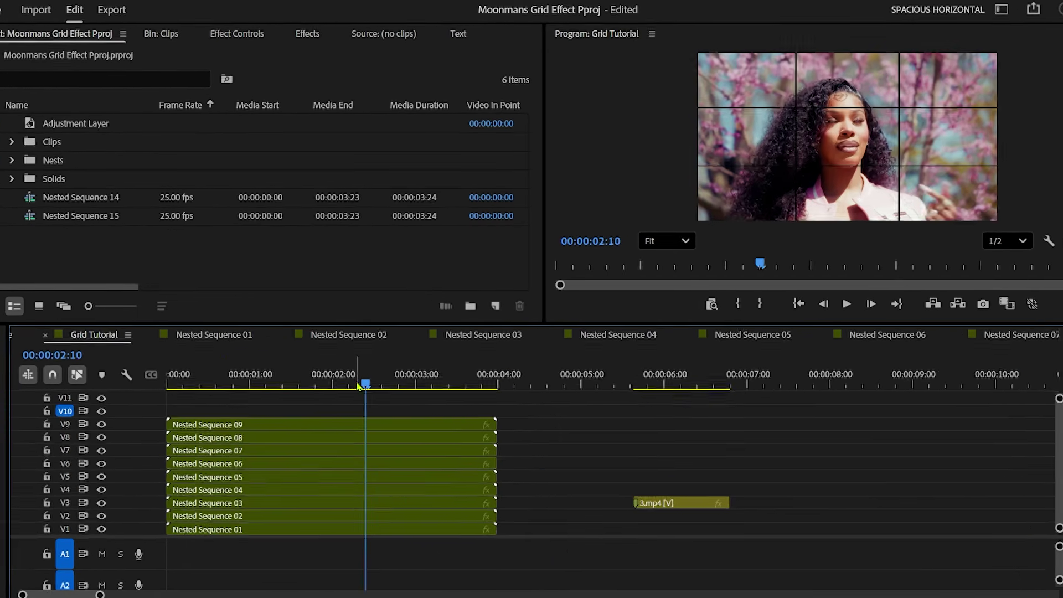
Step: Review the combined grid up to 00:00:02:15 in Grid Tutorial and reopen Nested Sequence 01
{"action": "left_click_drag", "start_coordinate": [358, 386], "coordinate": [399, 372]}
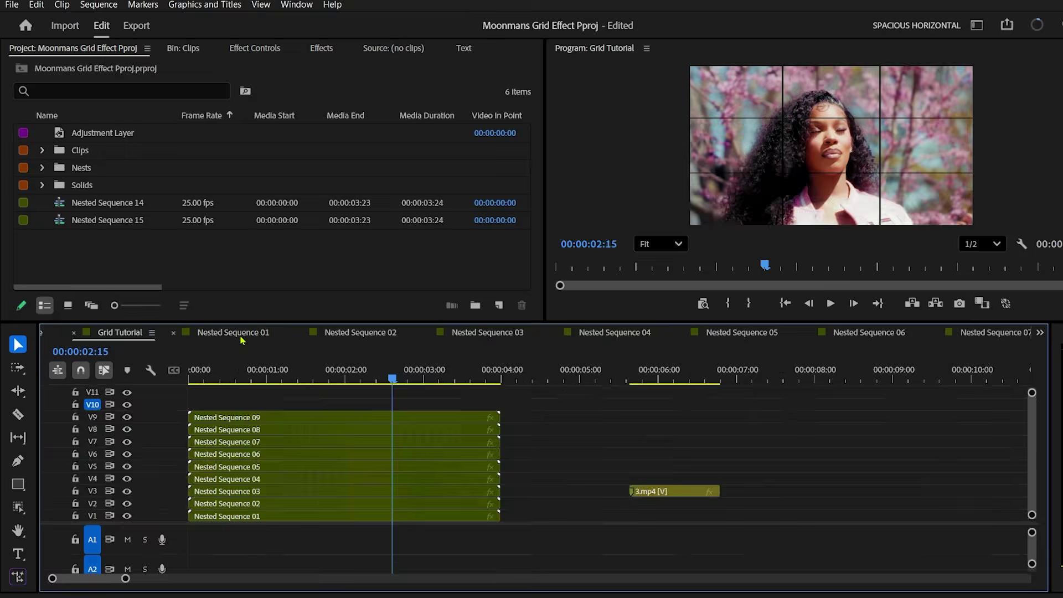
{"action": "left_click", "coordinate": [241, 336]}
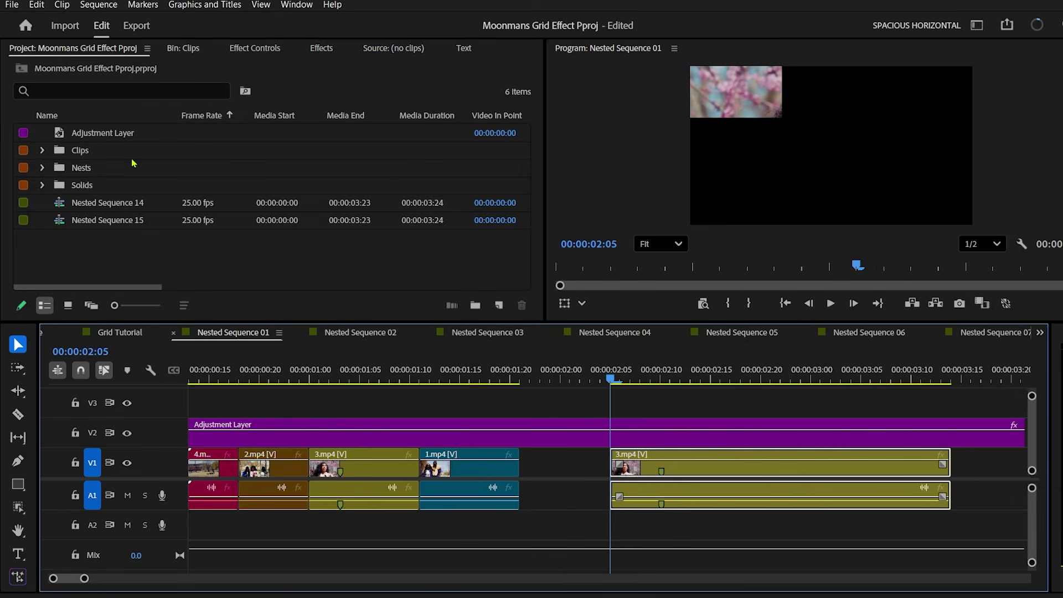
Step: Place an Adjustment Layer on V3 in Nested Sequence 01, cut it to about five frames and centre it over the last 3.mp4 clip's start
{"action": "left_click_drag", "start_coordinate": [108, 133], "coordinate": [581, 412]}
{"action": "left_click", "coordinate": [590, 378]}
{"action": "key", "text": "space"}
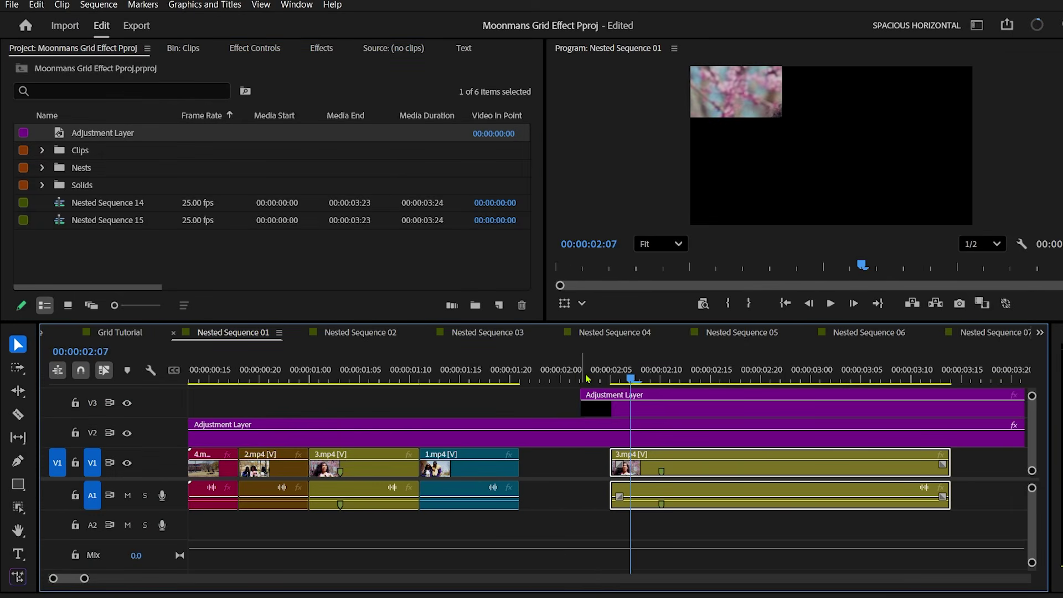
{"action": "left_click", "coordinate": [760, 411]}
{"action": "key", "text": "ctrl+k"}
{"action": "left_click", "coordinate": [761, 411]}
{"action": "key", "text": "Delete"}
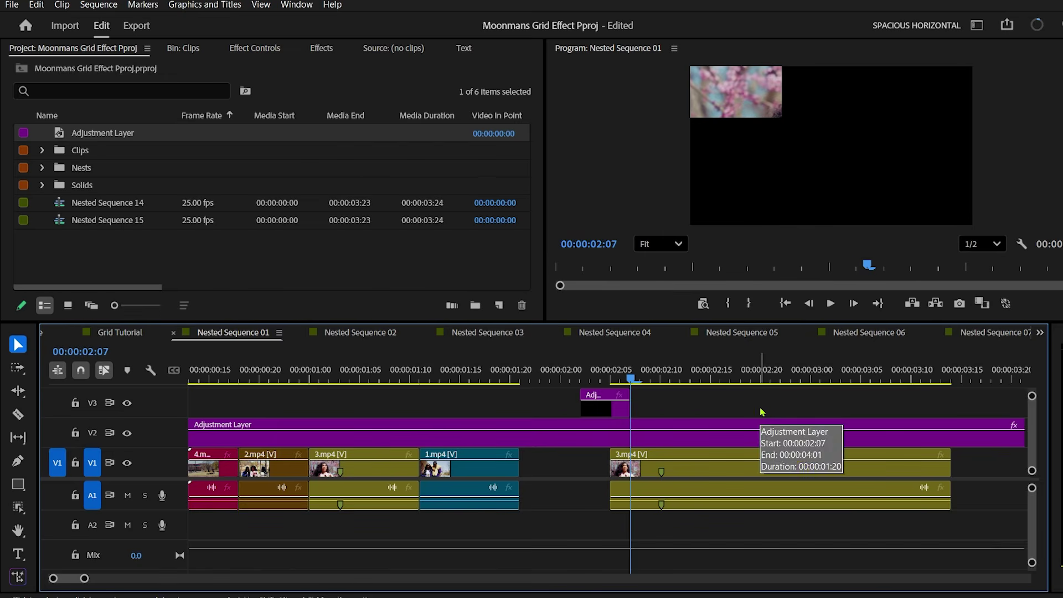
{"action": "left_click_drag", "start_coordinate": [607, 411], "coordinate": [613, 412]}
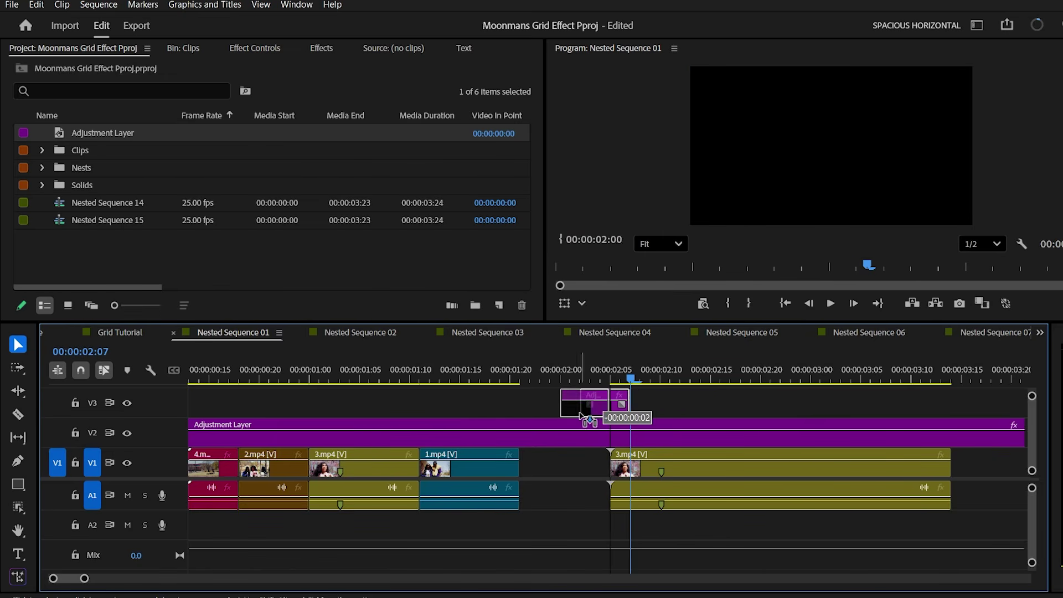
{"action": "left_click_drag", "start_coordinate": [619, 419], "coordinate": [622, 420]}
Step: Find the Moonman Energy Presets among the effects and apply one to the short adjustment layer on V3
{"action": "key", "text": "shift+7"}
{"action": "left_click", "coordinate": [25, 133]}
{"action": "left_click", "coordinate": [34, 150]}
{"action": "left_click", "coordinate": [105, 187]}
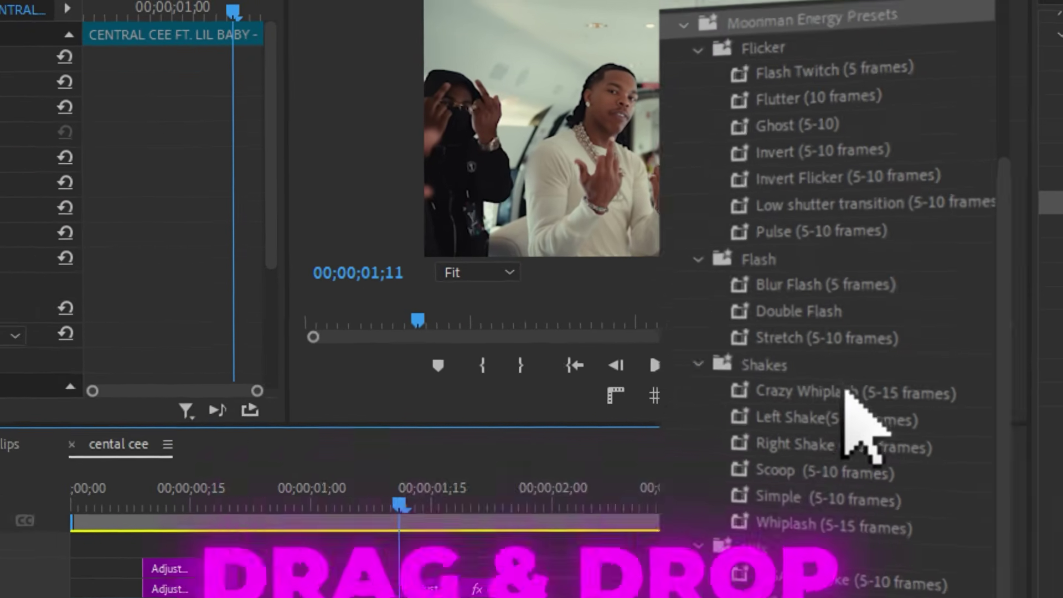
{"action": "left_click_drag", "start_coordinate": [847, 344], "coordinate": [634, 195]}
{"action": "left_click_drag", "start_coordinate": [559, 372], "coordinate": [508, 306]}
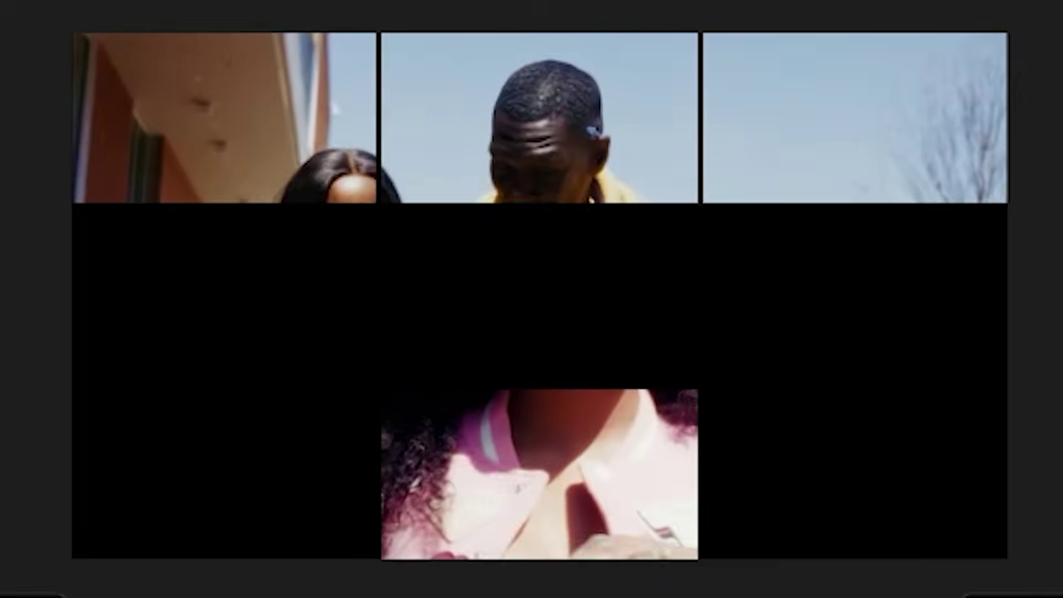
Step: Add 1.mp4, 2.mp4, 3.mp4 and 4.mp4 to V8 through V5 in Grid Tutorial, all starting at about 00:00:04:14
{"action": "key", "text": "Escape"}
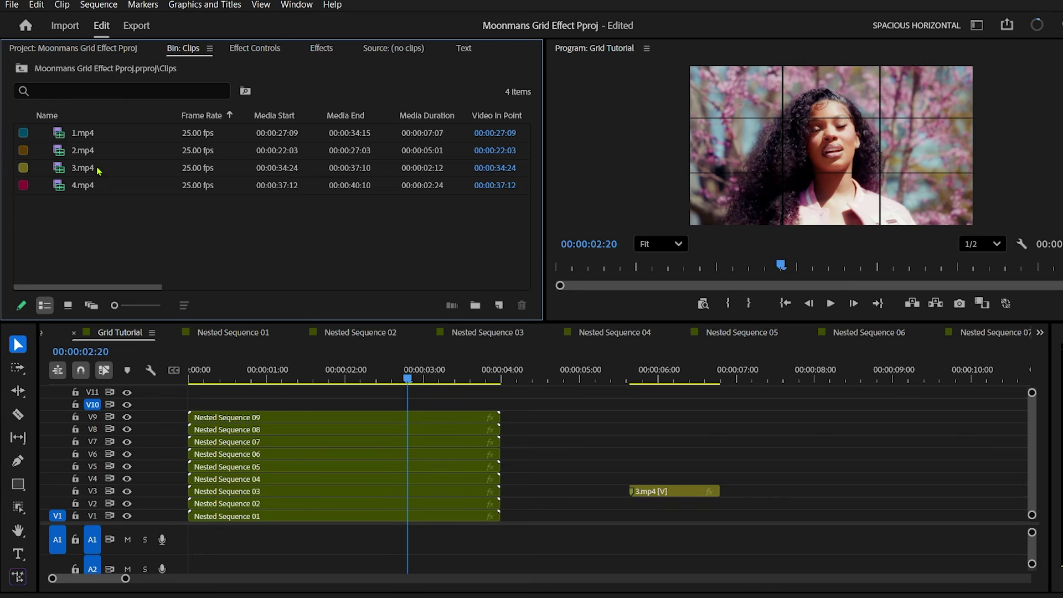
{"action": "left_click_drag", "start_coordinate": [80, 138], "coordinate": [546, 429]}
{"action": "left_click_drag", "start_coordinate": [69, 159], "coordinate": [547, 454]}
{"action": "left_click_drag", "start_coordinate": [82, 185], "coordinate": [547, 468]}
{"action": "left_click", "coordinate": [615, 378]}
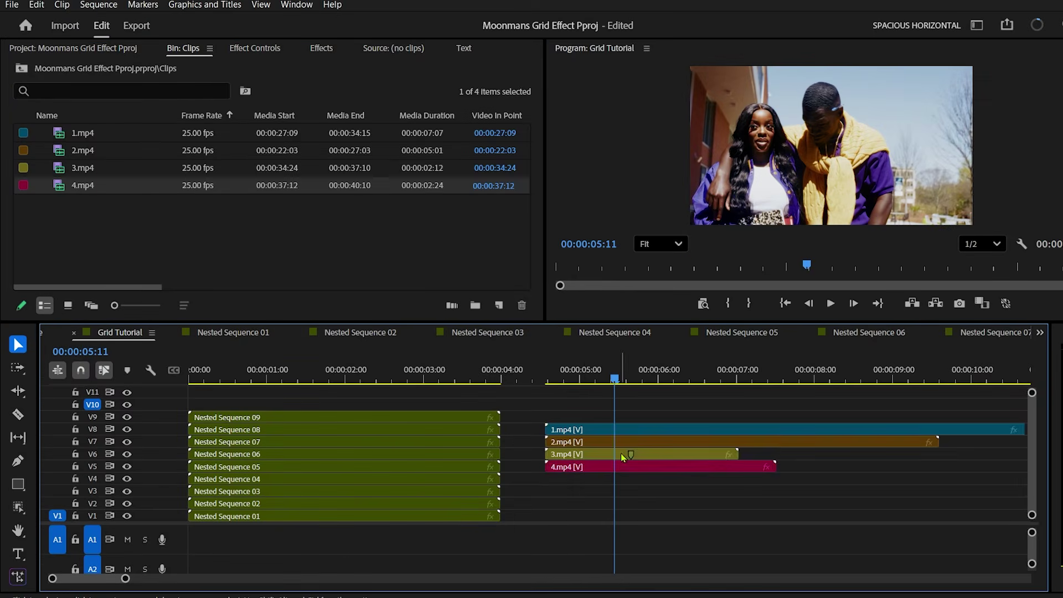
Step: Paste the four stacked source clips into Nested Sequence 01 at about 00:00:04:12, beyond the existing footage, and scrub through them
{"action": "left_click", "coordinate": [244, 334]}
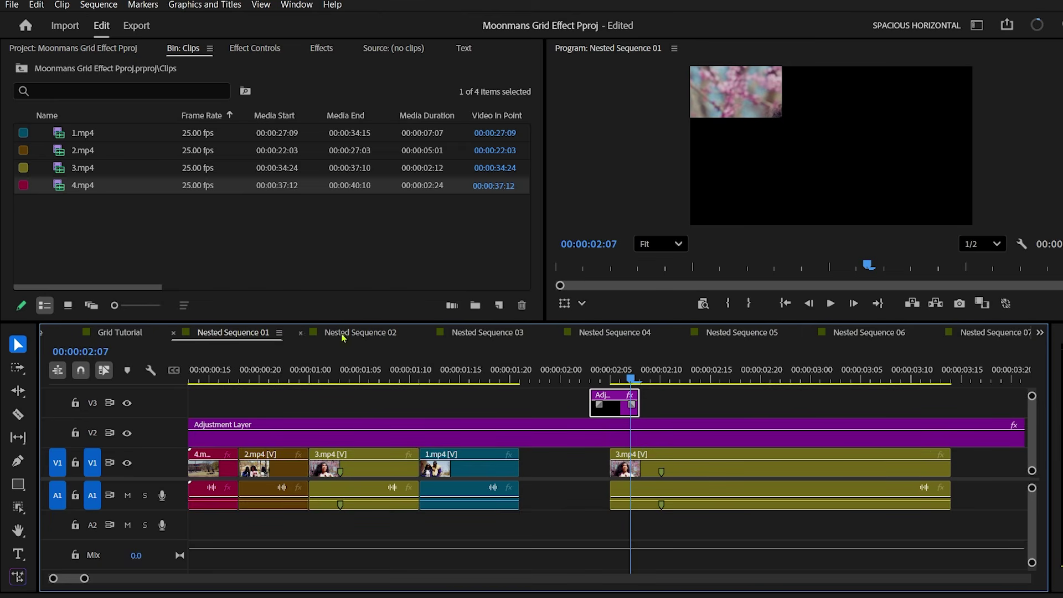
{"action": "left_click_drag", "start_coordinate": [84, 580], "coordinate": [124, 580]}
{"action": "left_click_drag", "start_coordinate": [499, 378], "coordinate": [641, 406]}
{"action": "key", "text": "ctrl+v"}
{"action": "left_click_drag", "start_coordinate": [135, 578], "coordinate": [231, 554]}
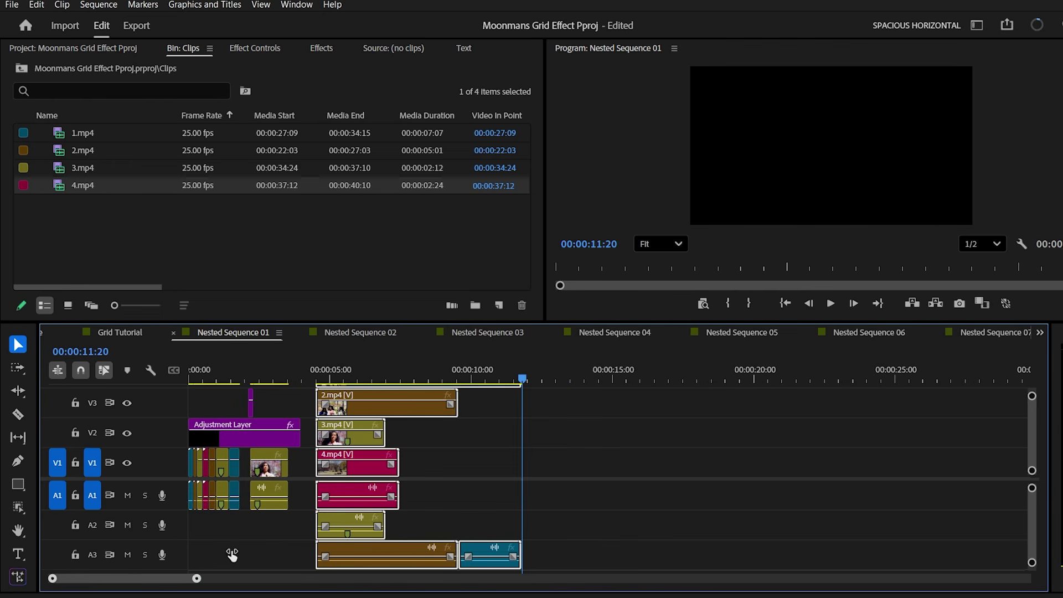
{"action": "left_click", "coordinate": [1029, 399]}
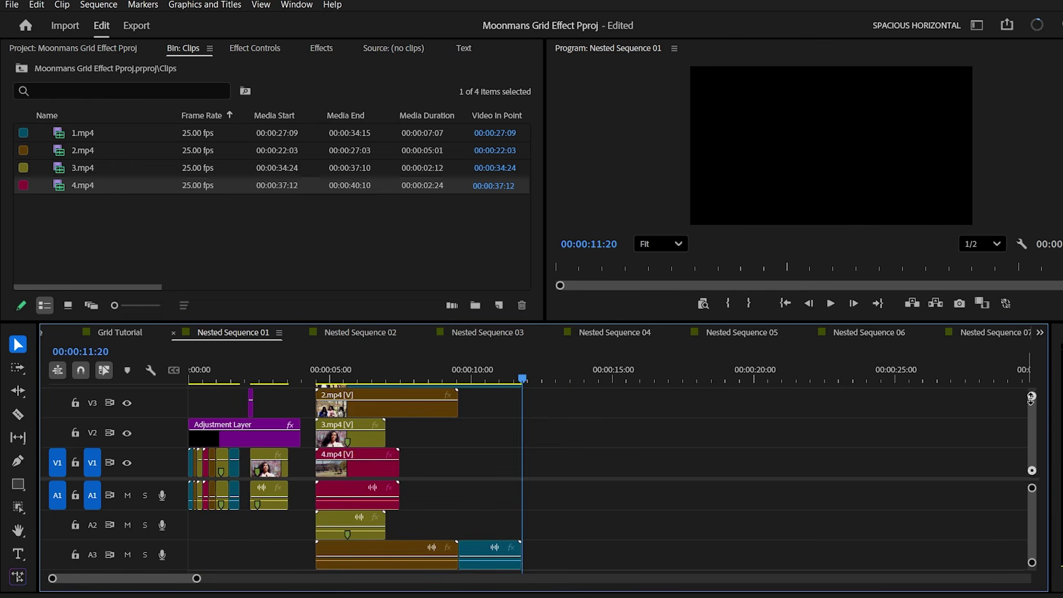
{"action": "left_click_drag", "start_coordinate": [1031, 398], "coordinate": [1032, 390]}
{"action": "left_click_drag", "start_coordinate": [418, 385], "coordinate": [331, 384]}
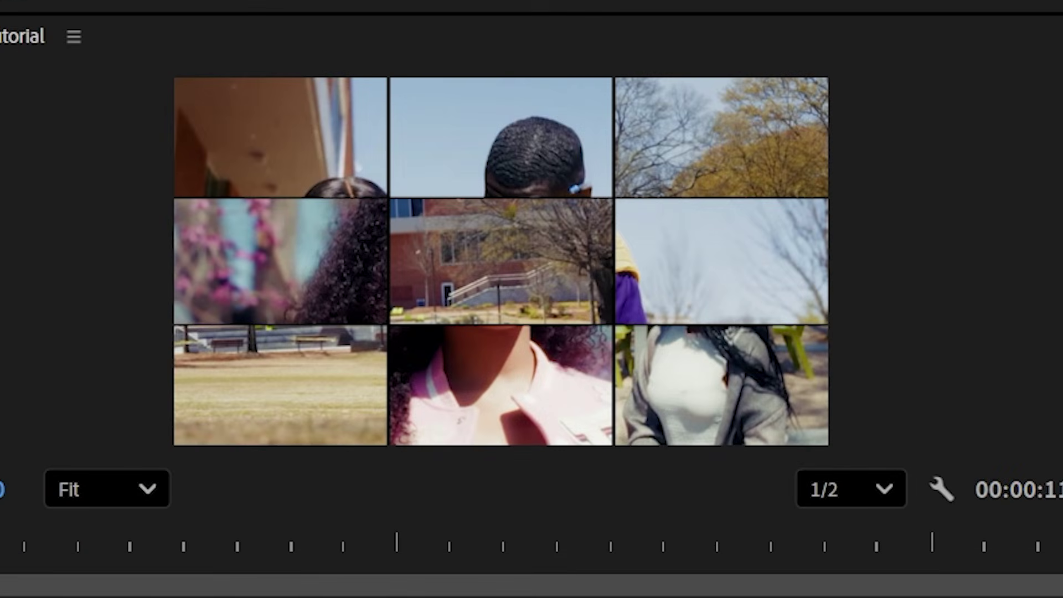
Step: Play back the combined 3×3 grid in Grid Tutorial
{"action": "key", "text": "space"}
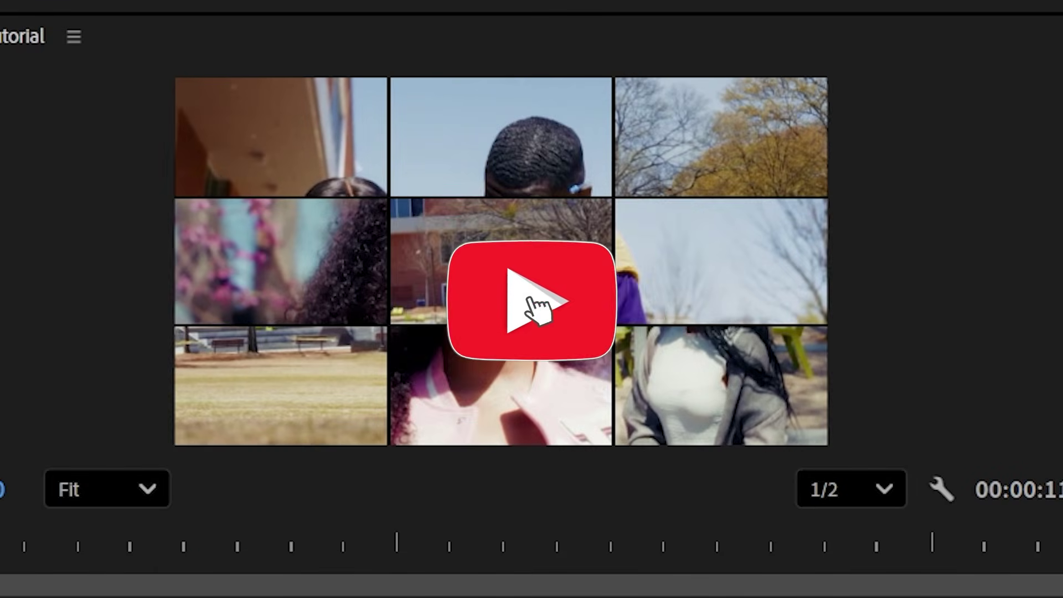
{"action": "key", "text": "space"}
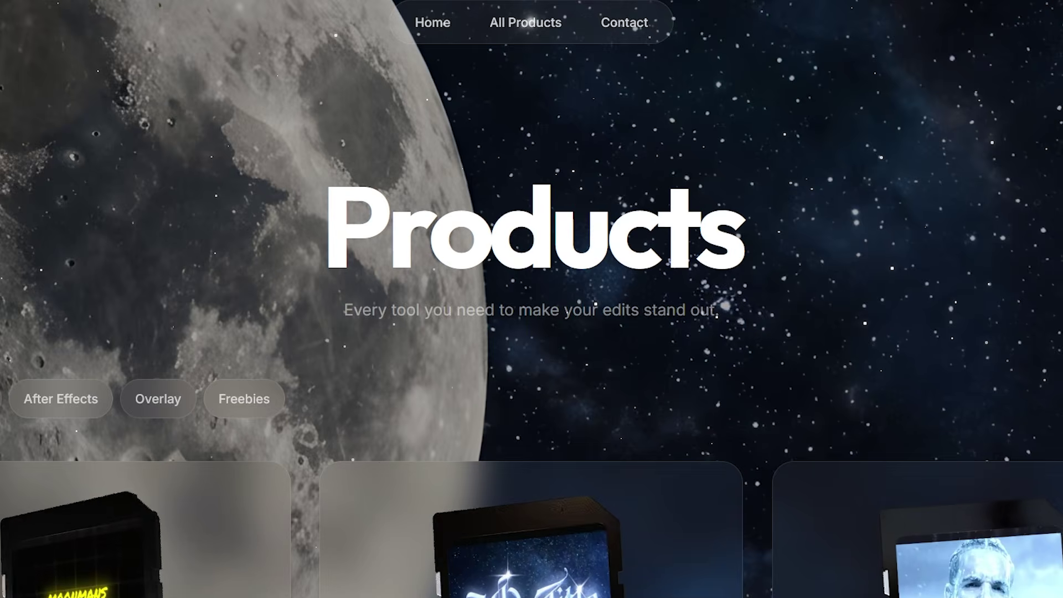
Step: Switch to the Products web page and browse the listed title, freeze frame, viewfinder and energy packs
{"action": "scroll", "coordinate": [532, 299], "scroll_direction": "down", "scroll_amount": 4}
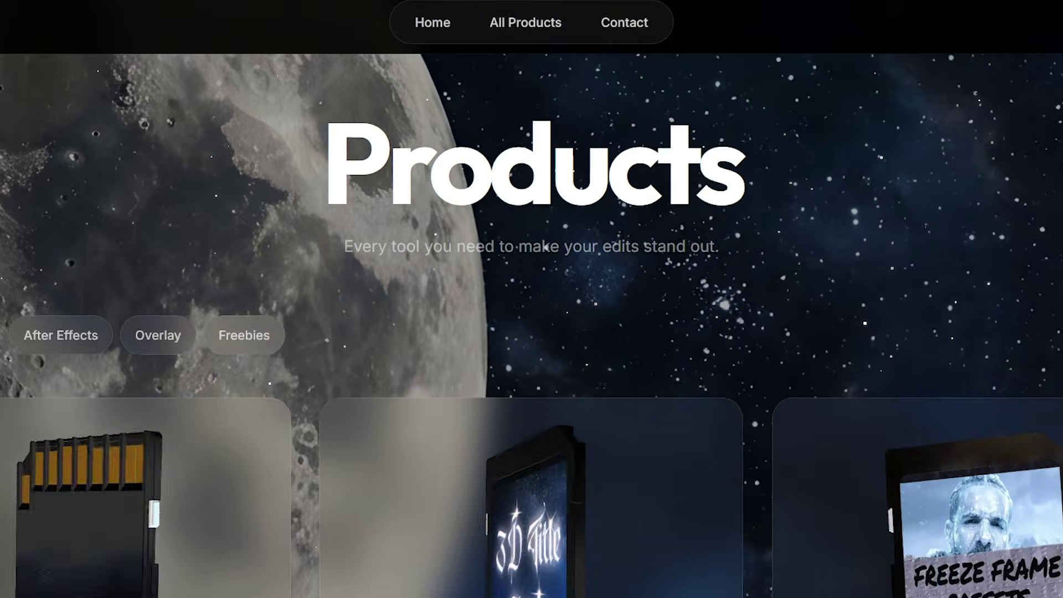
{"action": "scroll", "coordinate": [531, 299], "scroll_direction": "down", "scroll_amount": 8}
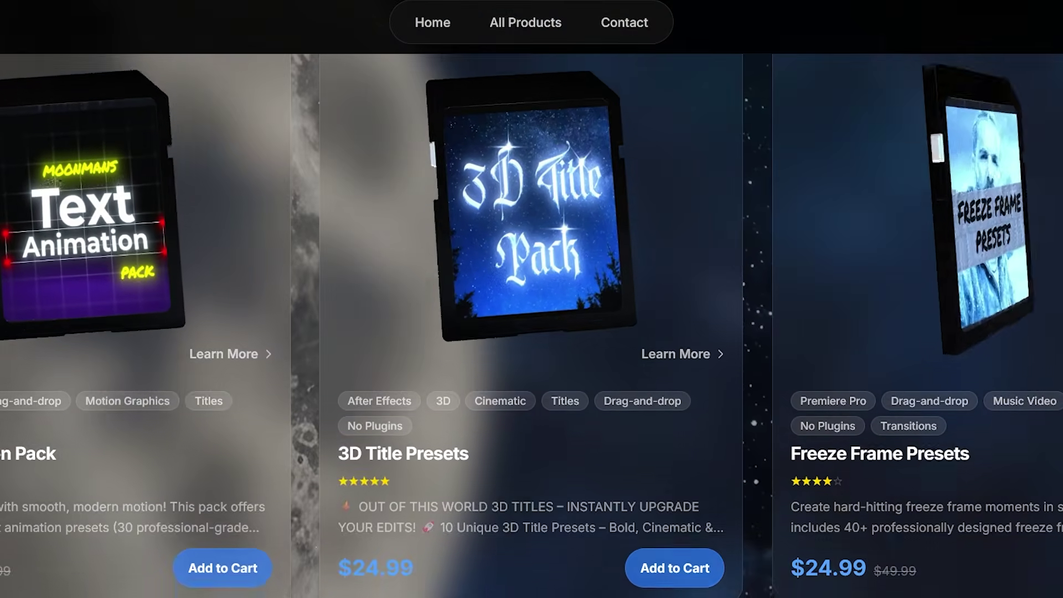
{"action": "scroll", "coordinate": [532, 325], "scroll_direction": "down", "scroll_amount": 7}
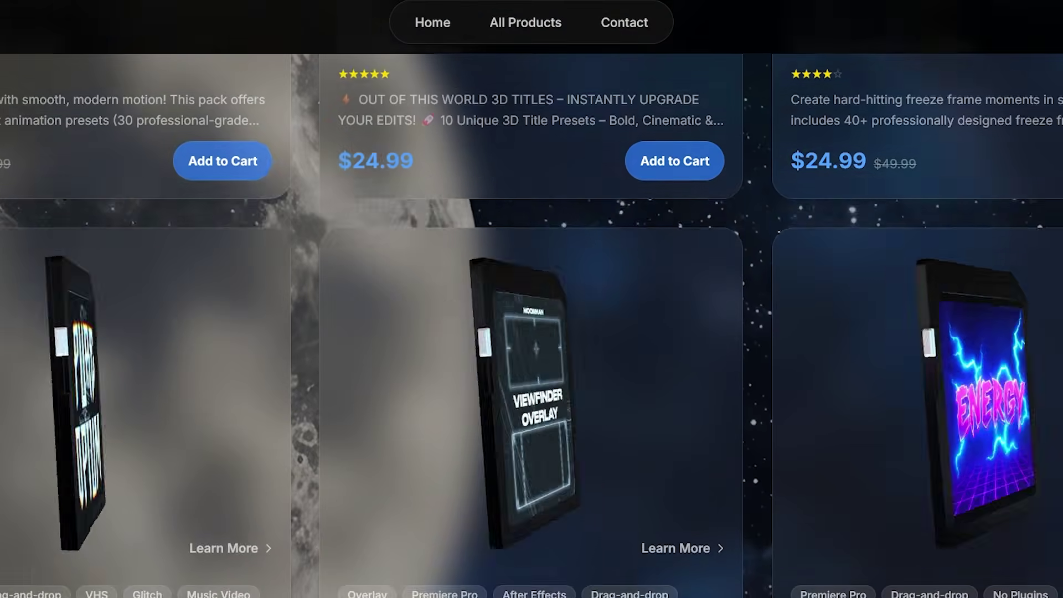